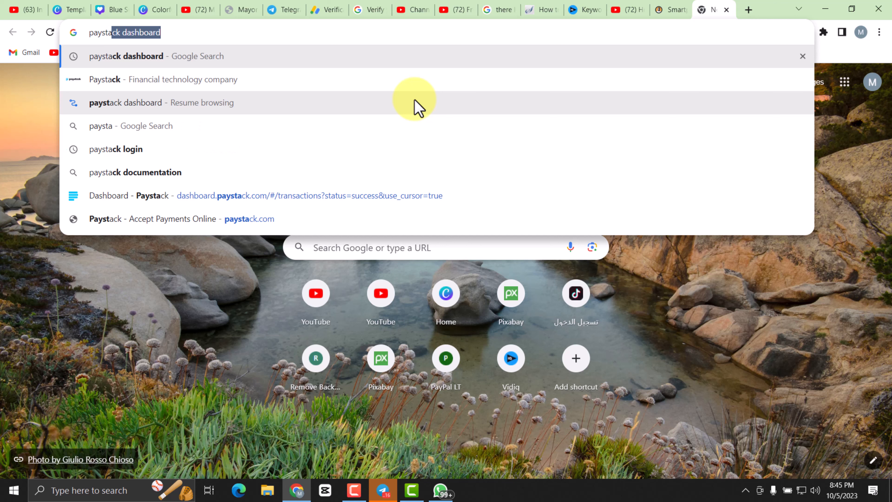
Open paystack.com and look through the homepage's overview of its payment features
{"action": "type", "text": "ck.com"}
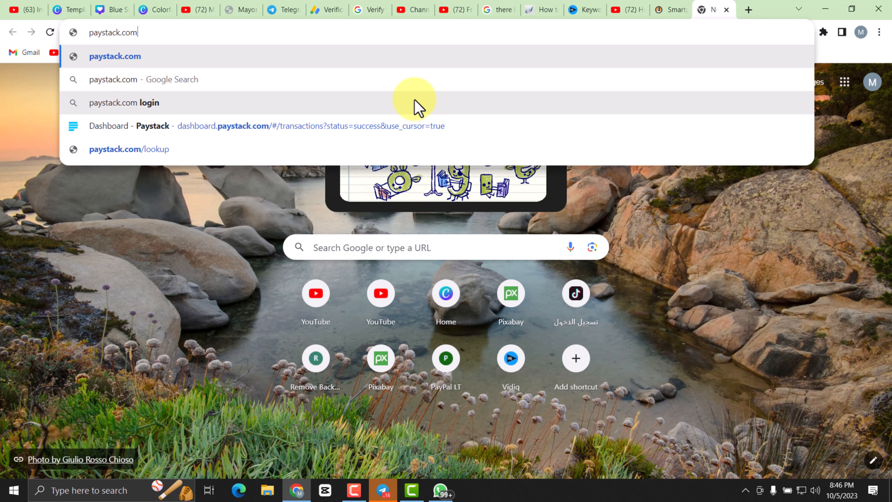
{"action": "key", "text": "Return"}
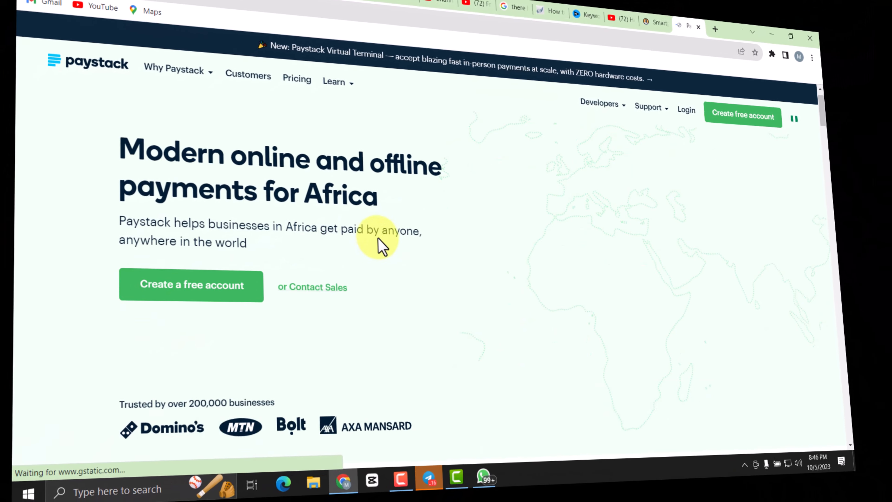
{"action": "scroll", "coordinate": [190, 342], "scroll_direction": "down", "scroll_amount": 4}
{"action": "scroll", "coordinate": [230, 292], "scroll_direction": "down", "scroll_amount": 10}
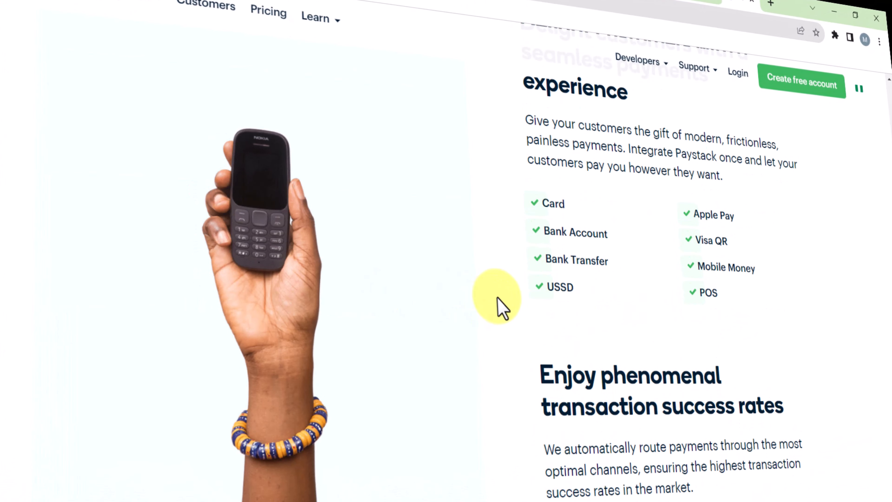
{"action": "scroll", "coordinate": [404, 310], "scroll_direction": "down", "scroll_amount": 3}
{"action": "scroll", "coordinate": [456, 309], "scroll_direction": "up", "scroll_amount": 10}
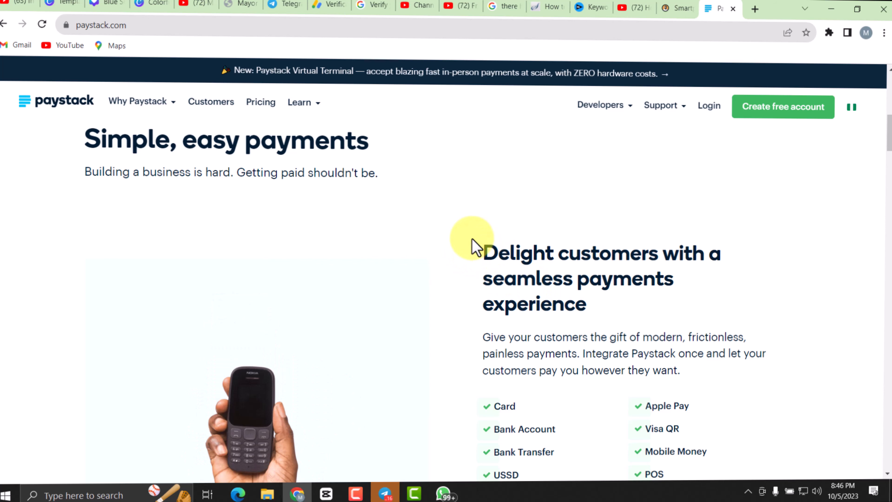
{"action": "scroll", "coordinate": [411, 252], "scroll_direction": "up", "scroll_amount": 5}
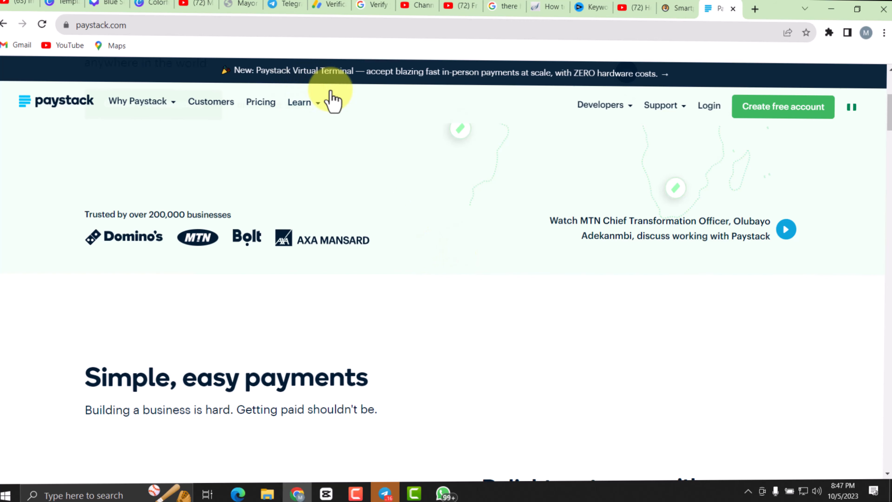
{"action": "left_click", "coordinate": [454, 58]}
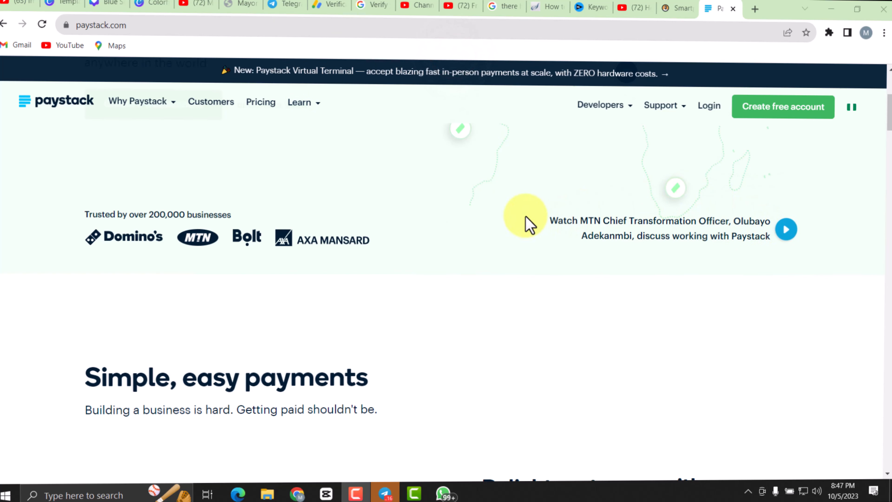
{"action": "scroll", "coordinate": [612, 248], "scroll_direction": "up", "scroll_amount": 5}
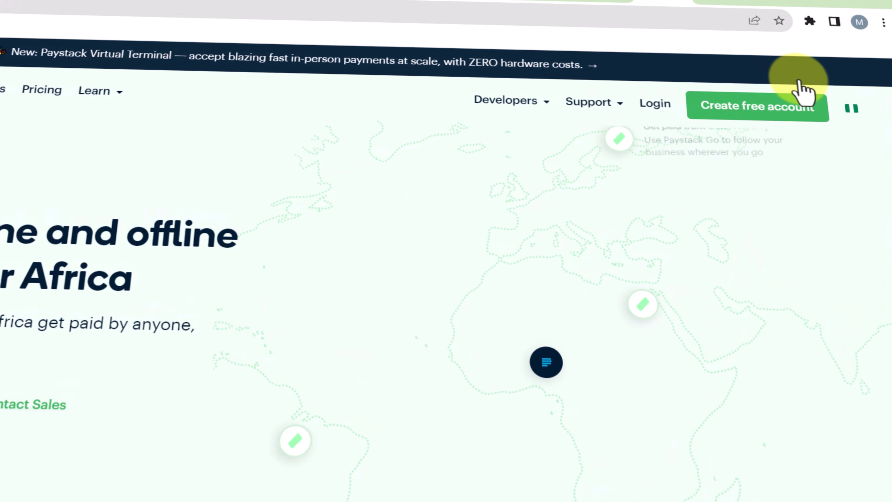
Open the sign-up form for a free Paystack account and look over its fields
{"action": "left_click", "coordinate": [773, 109]}
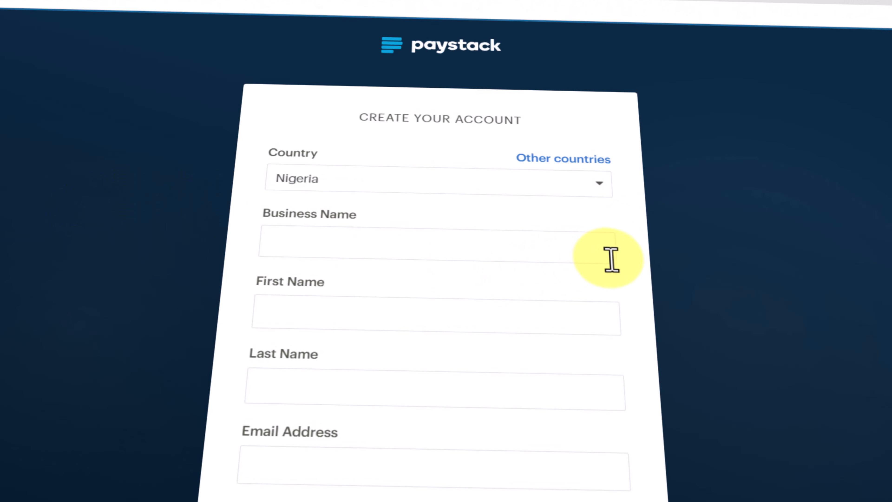
{"action": "scroll", "coordinate": [458, 384], "scroll_direction": "down", "scroll_amount": 6}
{"action": "scroll", "coordinate": [454, 319], "scroll_direction": "up", "scroll_amount": 5}
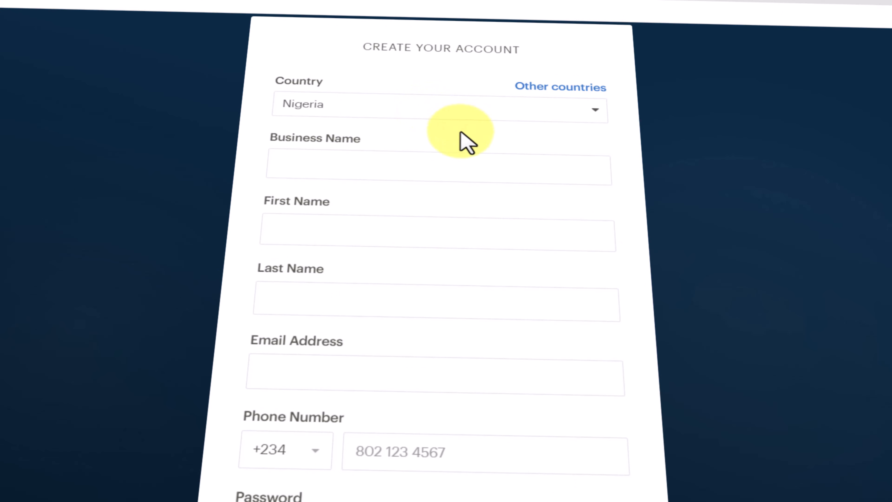
Examine the available country choices and the business name, first name and last name fields in the sign-up form
{"action": "left_click", "coordinate": [417, 114]}
{"action": "left_click", "coordinate": [416, 114]}
{"action": "left_click", "coordinate": [415, 110]}
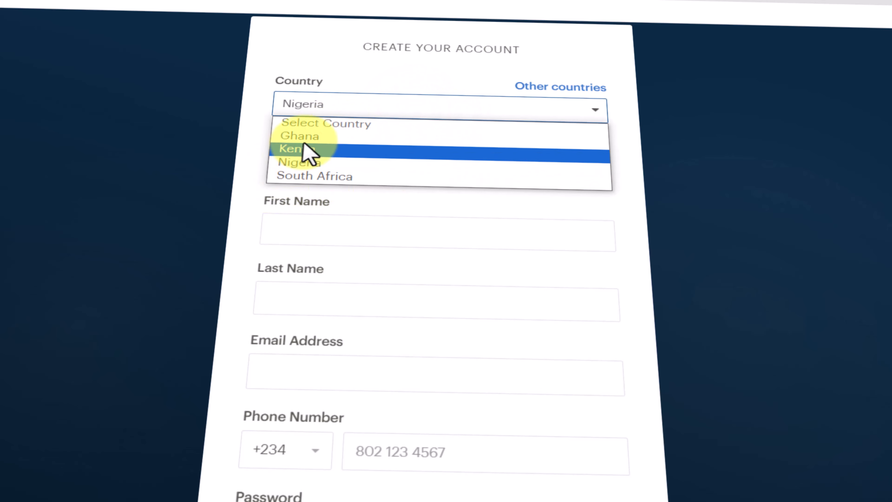
{"action": "left_click", "coordinate": [397, 67]}
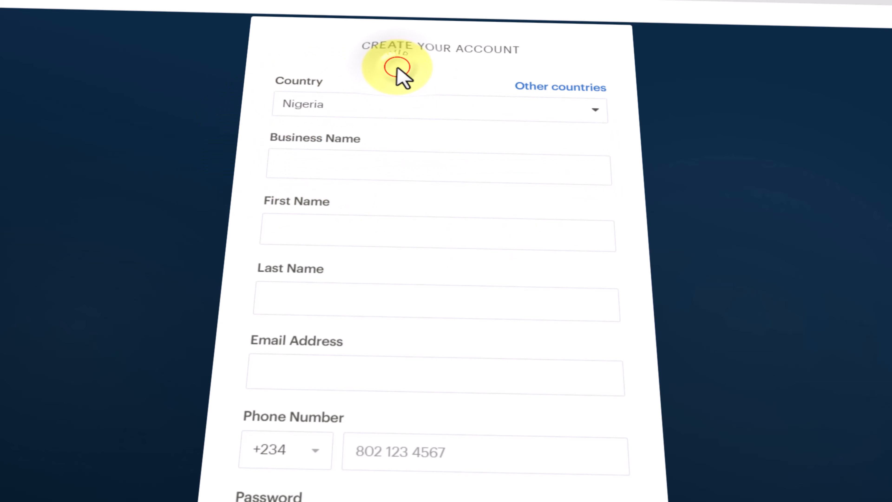
{"action": "left_click", "coordinate": [378, 107]}
{"action": "left_click", "coordinate": [336, 56]}
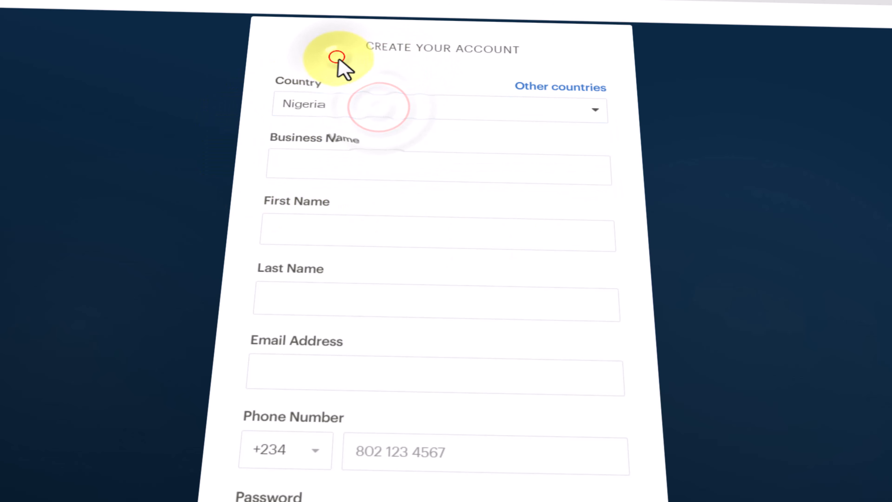
{"action": "left_click", "coordinate": [304, 163]}
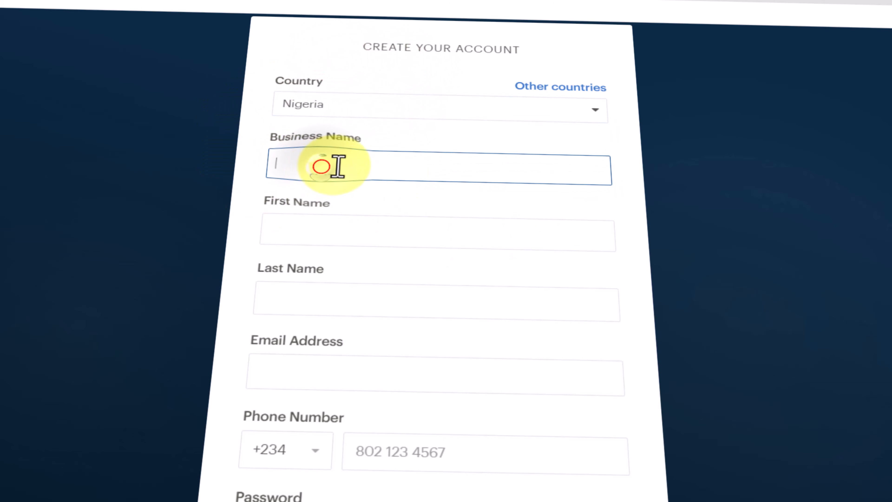
{"action": "left_click", "coordinate": [300, 225]}
{"action": "left_click", "coordinate": [245, 293]}
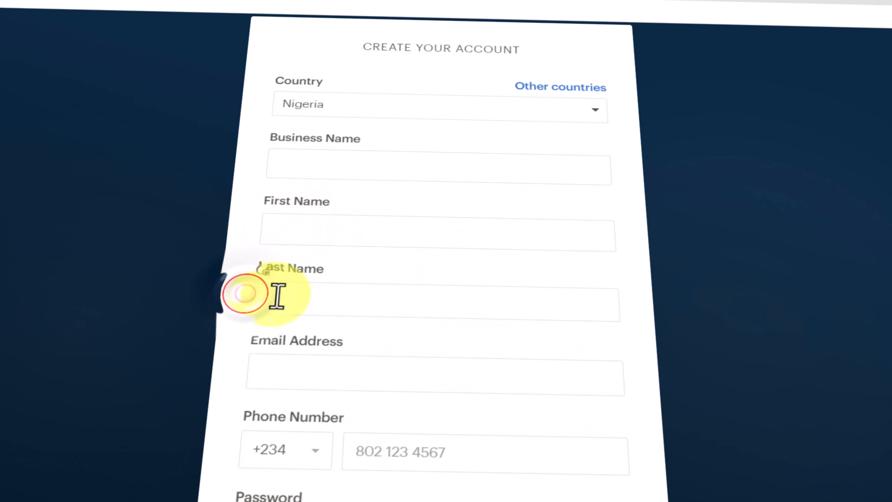
Set the business type to Starter Business and answer the software developer question with "No, I'm not"
{"action": "scroll", "coordinate": [309, 338], "scroll_direction": "down", "scroll_amount": 7}
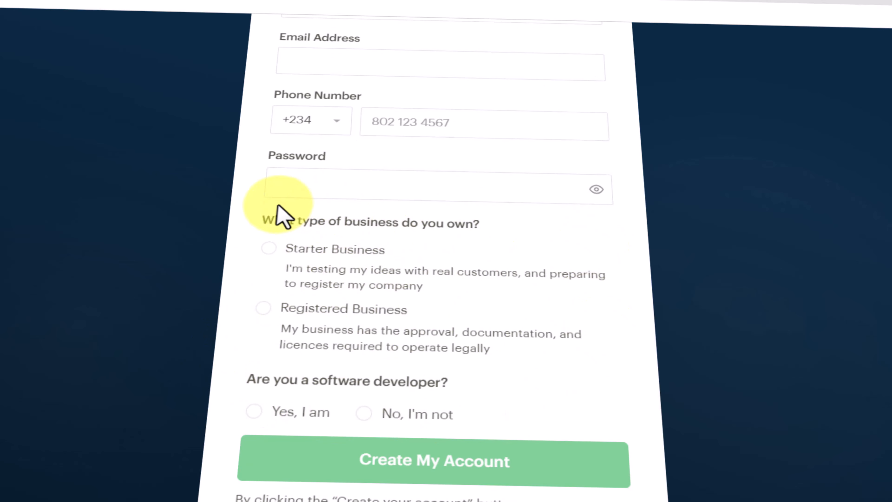
{"action": "scroll", "coordinate": [351, 253], "scroll_direction": "down", "scroll_amount": 2}
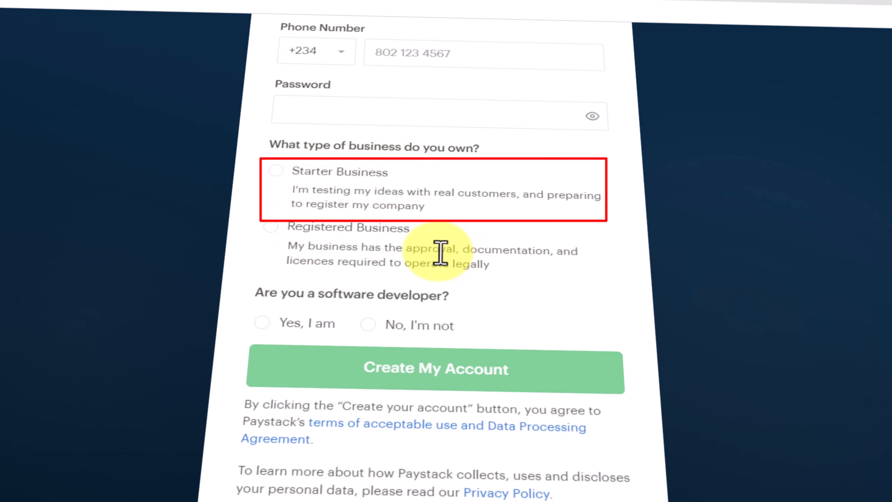
{"action": "left_click", "coordinate": [278, 171]}
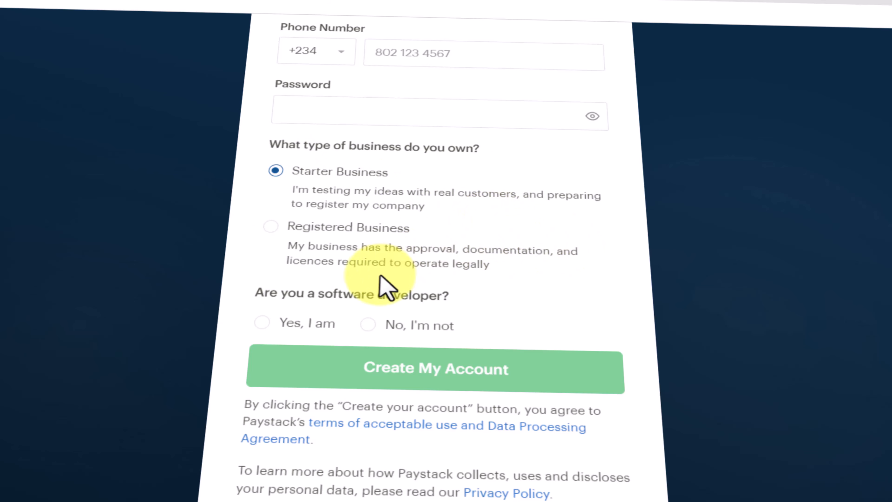
{"action": "left_click", "coordinate": [277, 172]}
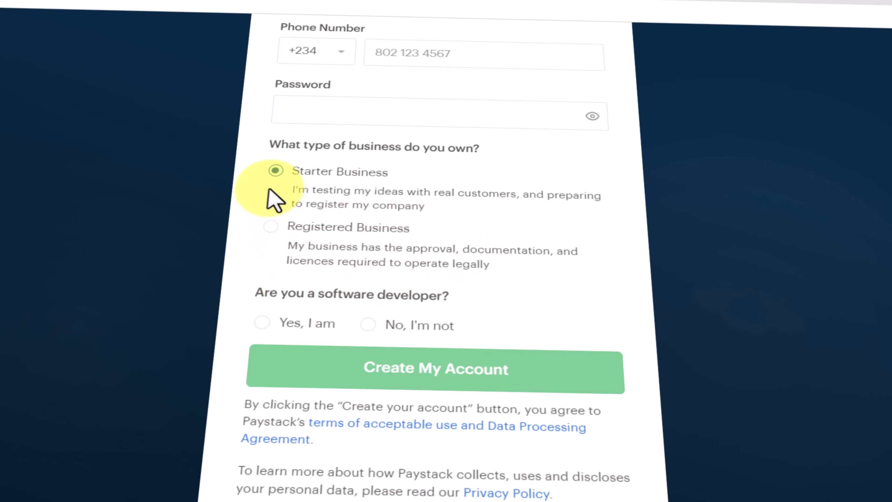
{"action": "left_click", "coordinate": [271, 227]}
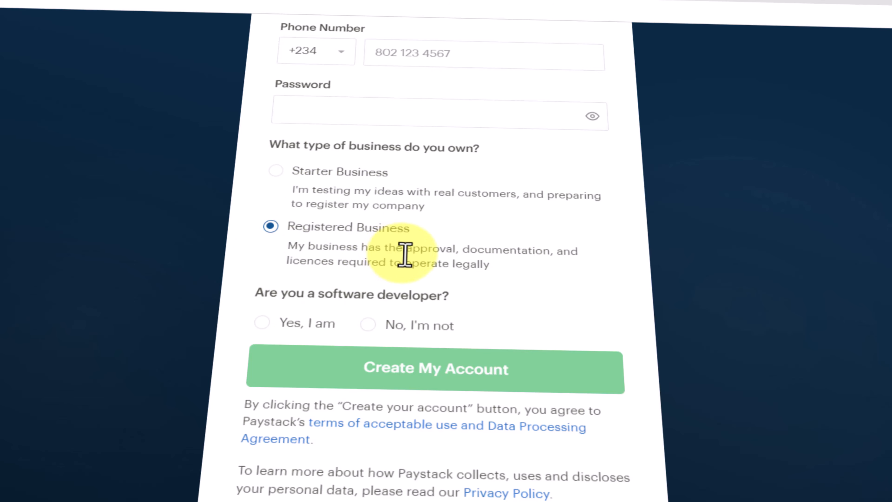
{"action": "left_click", "coordinate": [268, 227]}
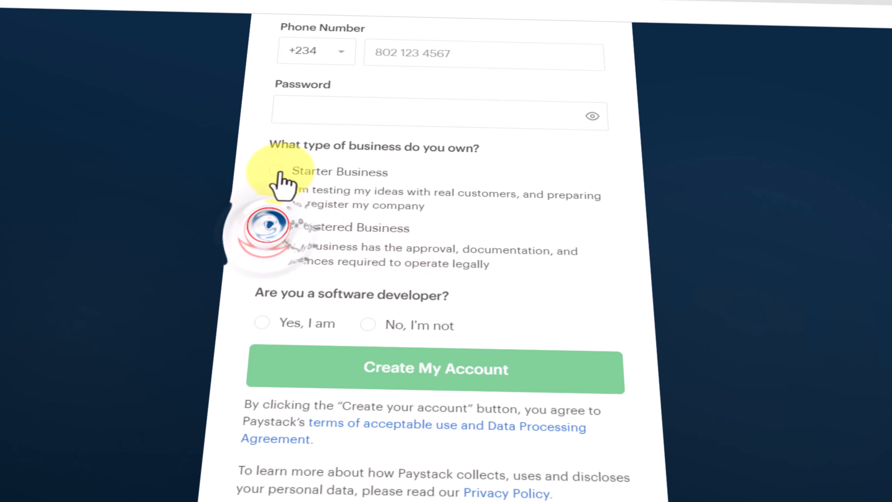
{"action": "left_click", "coordinate": [276, 172]}
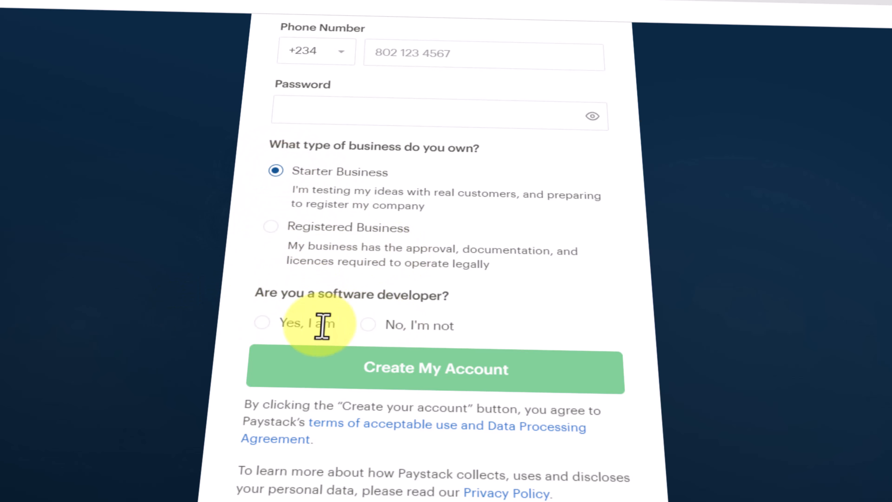
{"action": "left_click", "coordinate": [368, 324]}
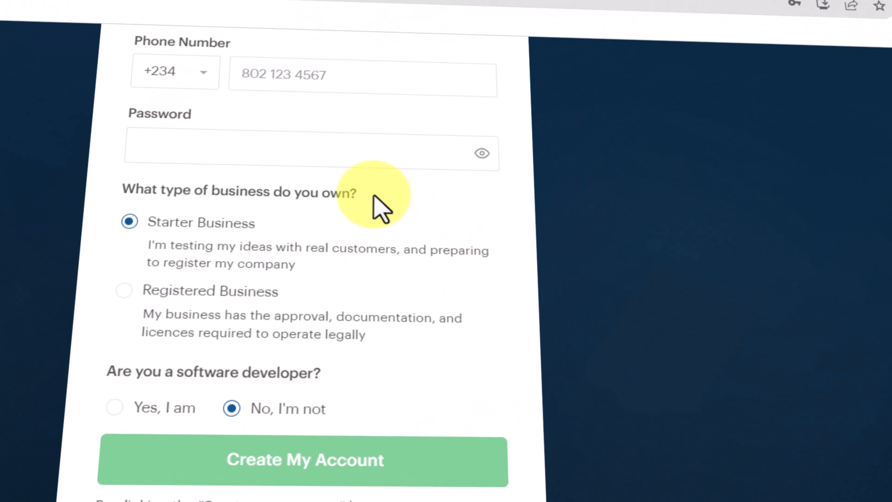
Open paystack.com in a new browser tab, keeping the sign-up form open
{"action": "left_click", "coordinate": [265, 118]}
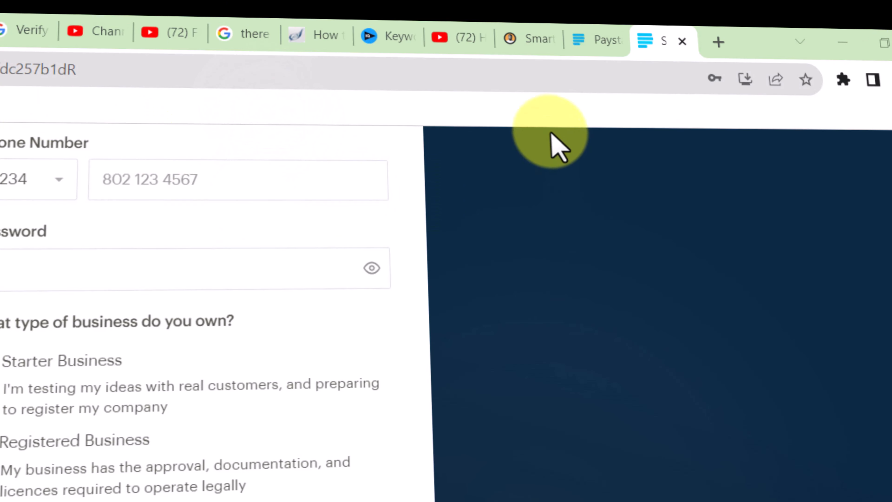
{"action": "left_click", "coordinate": [718, 42]}
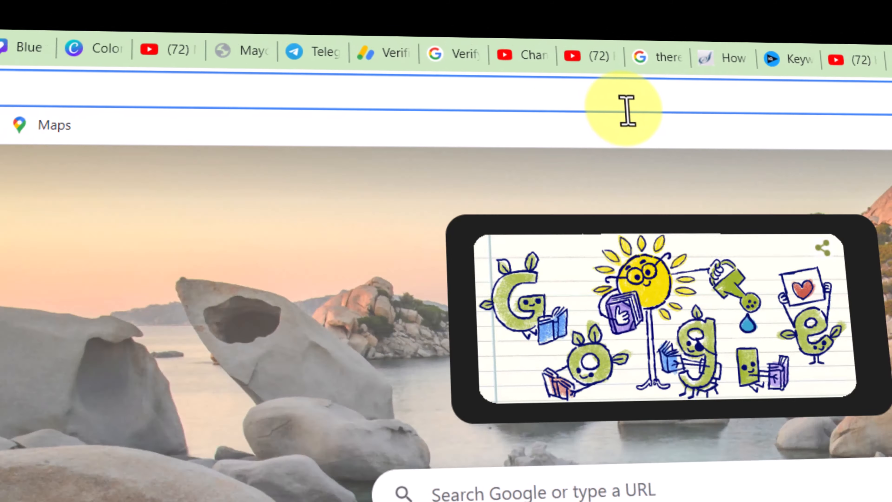
{"action": "type", "text": "paystack.com"}
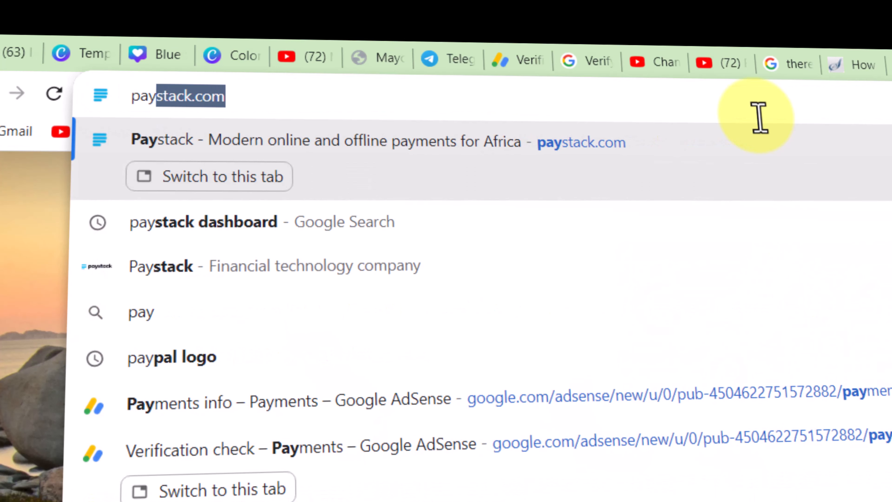
{"action": "key", "text": "Return"}
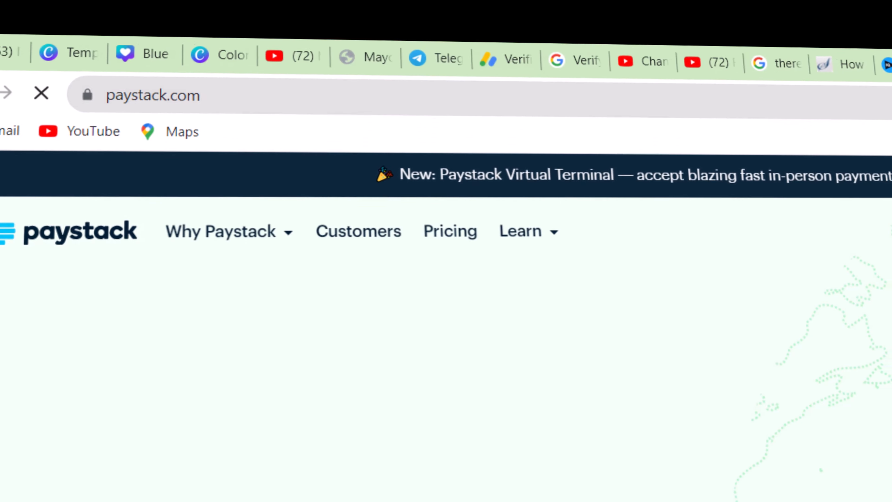
Log in to the existing Paystack account with the saved credentials
{"action": "left_click", "coordinate": [659, 198]}
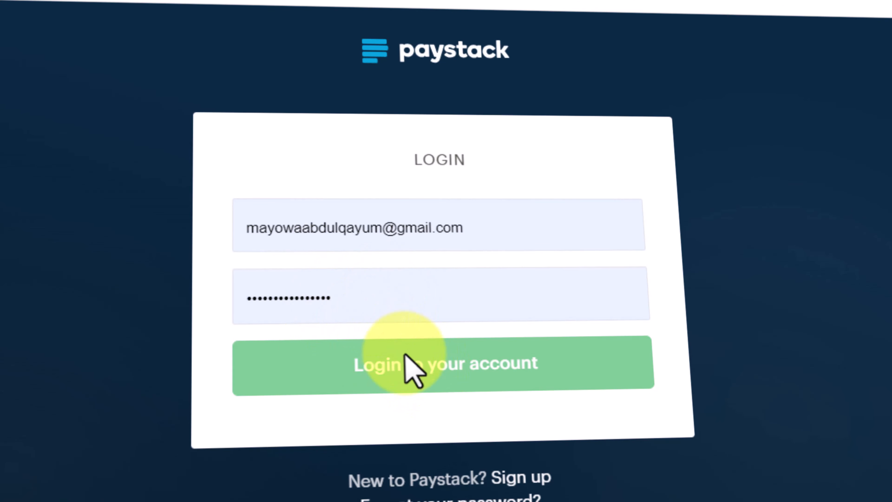
{"action": "left_click", "coordinate": [404, 362]}
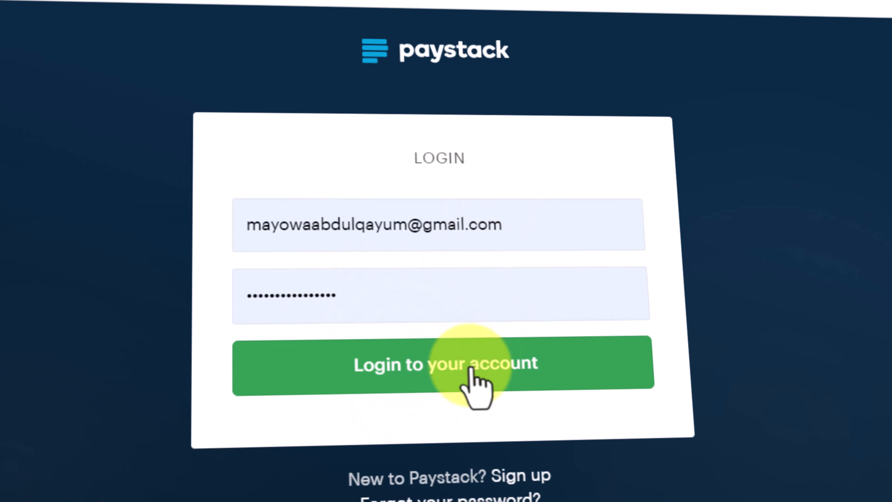
{"action": "left_click", "coordinate": [489, 369]}
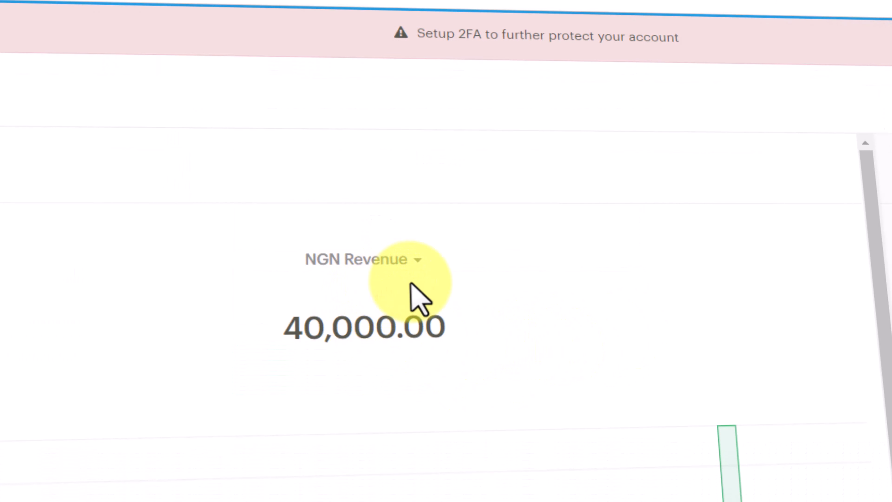
Set the dashboard period to All Time and highlight the total NGN revenue figure
{"action": "left_click", "coordinate": [114, 182]}
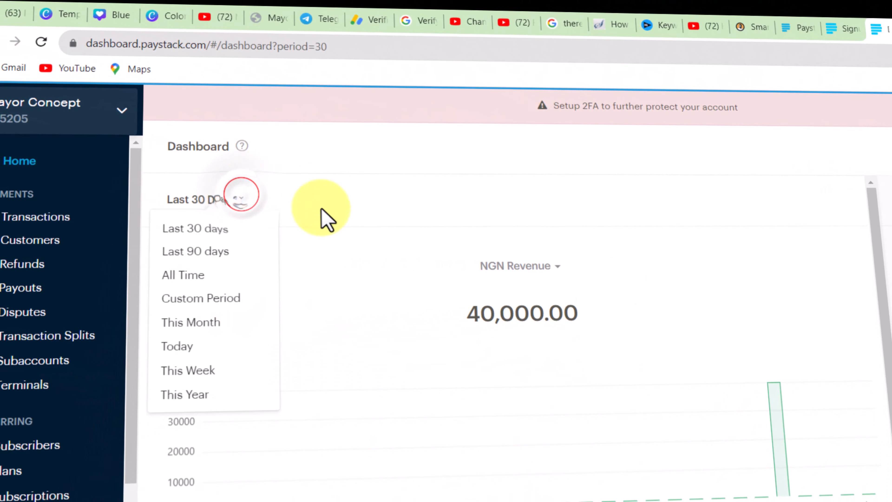
{"action": "left_click", "coordinate": [219, 278]}
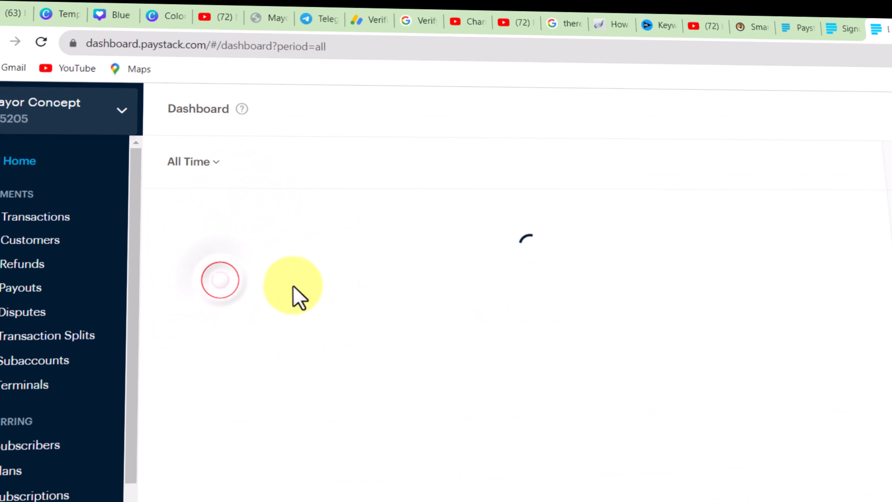
{"action": "scroll", "coordinate": [648, 325], "scroll_direction": "down", "scroll_amount": 2}
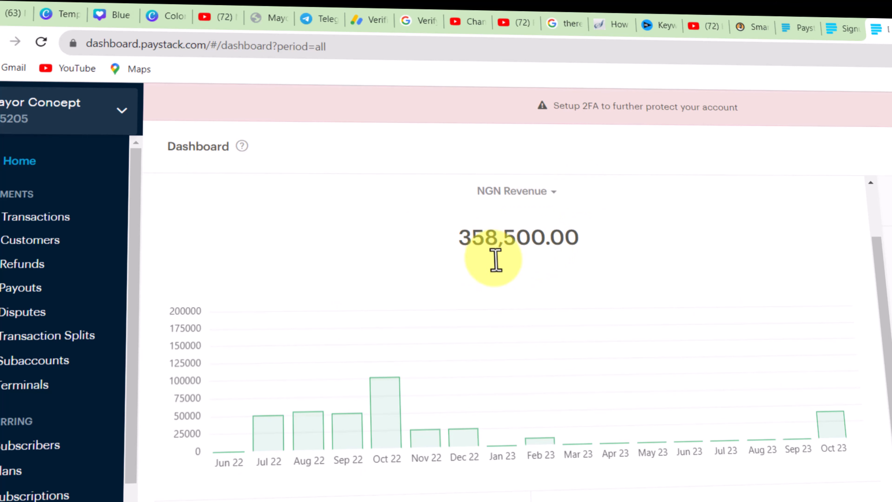
{"action": "left_click_drag", "start_coordinate": [459, 243], "coordinate": [588, 253]}
{"action": "left_click", "coordinate": [616, 250]}
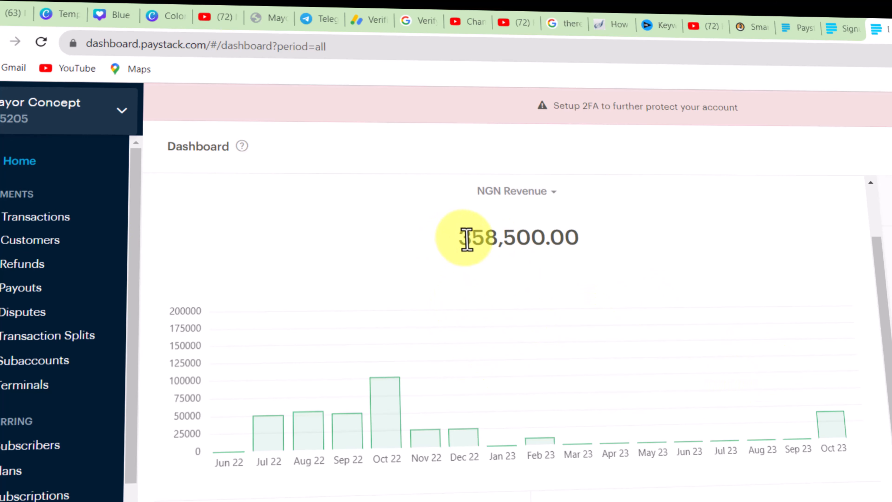
{"action": "left_click_drag", "start_coordinate": [467, 239], "coordinate": [591, 239]}
{"action": "left_click", "coordinate": [597, 239]}
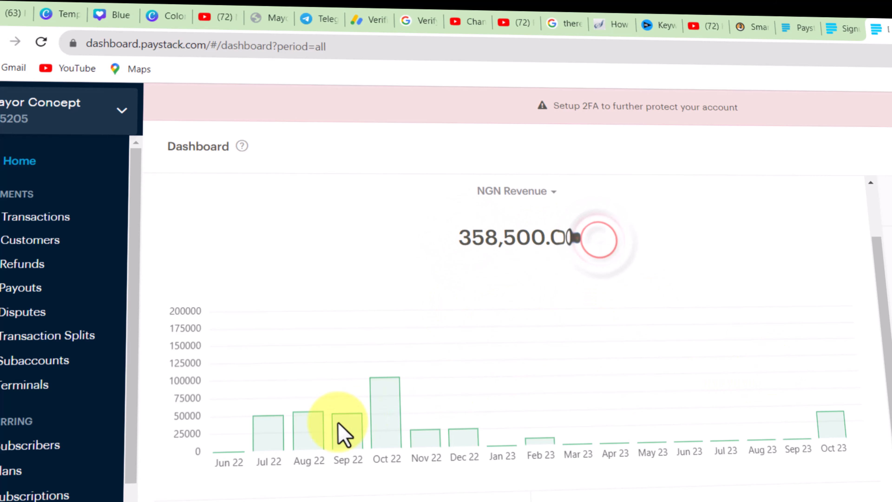
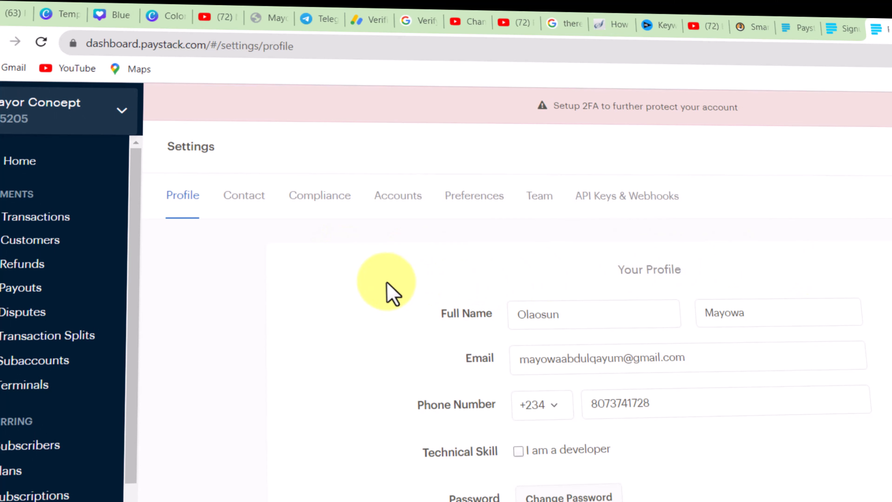
Open the API Keys & Webhooks settings of the Paystack account
{"action": "left_click", "coordinate": [303, 281]}
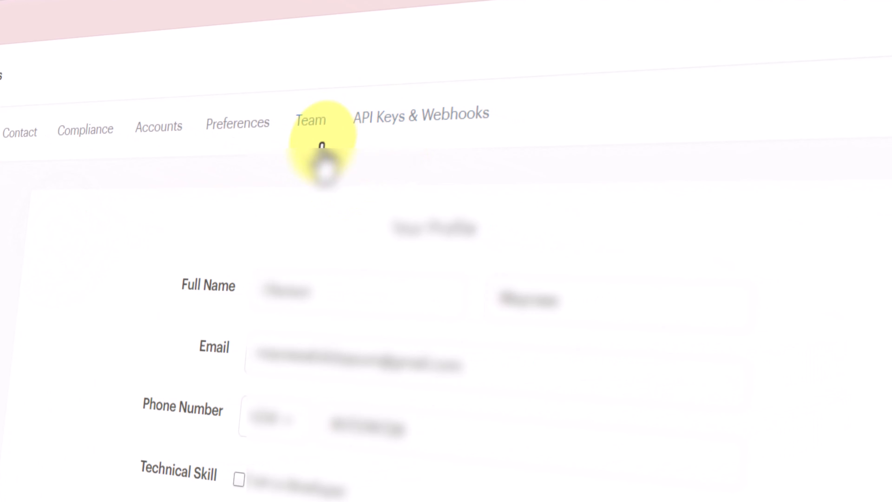
{"action": "left_click", "coordinate": [422, 116]}
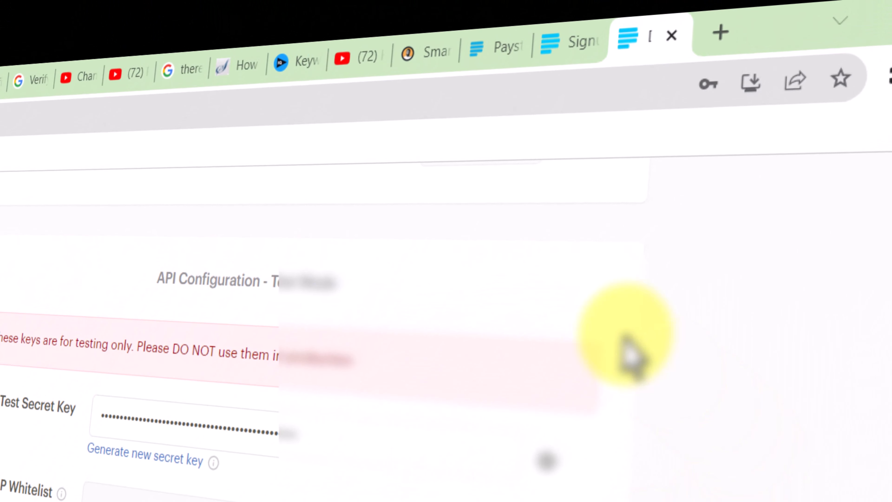
Open quetreneur.com.ng/admin in a new browser tab and log in to WordPress with the saved credentials
{"action": "left_click", "coordinate": [724, 34]}
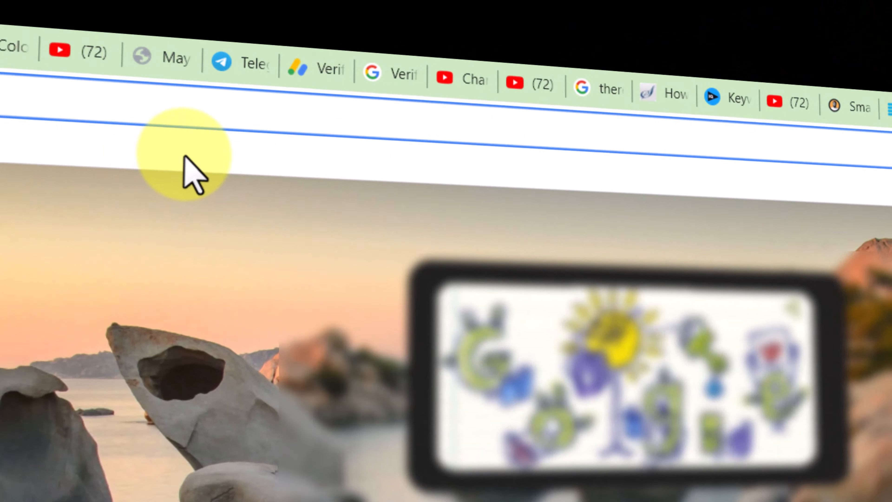
{"action": "type", "text": "quetreneur.com.ng"}
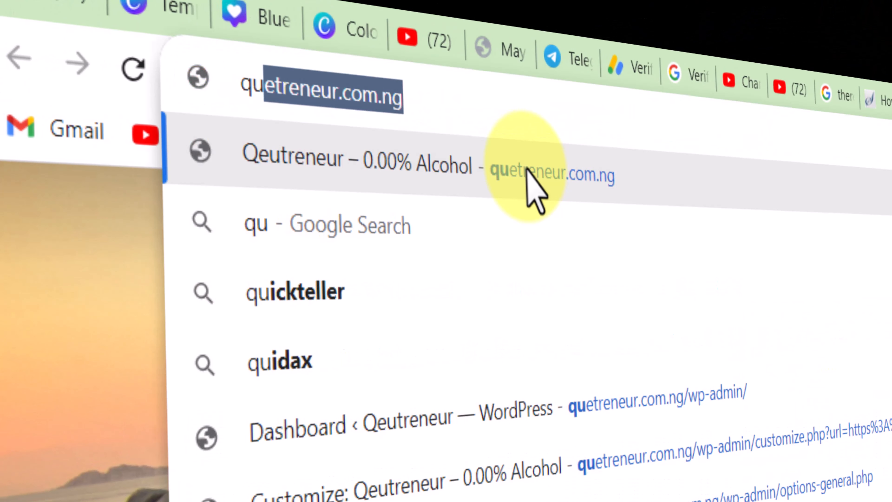
{"action": "left_click", "coordinate": [463, 107]}
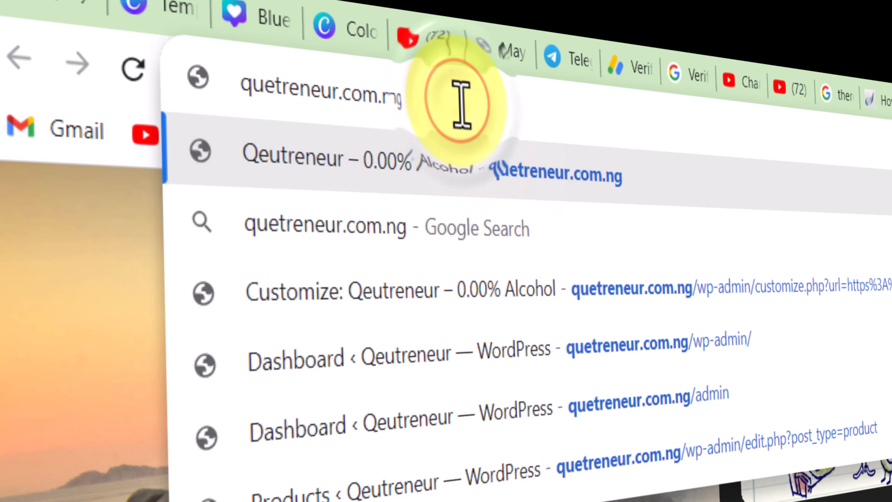
{"action": "type", "text": "/admin"}
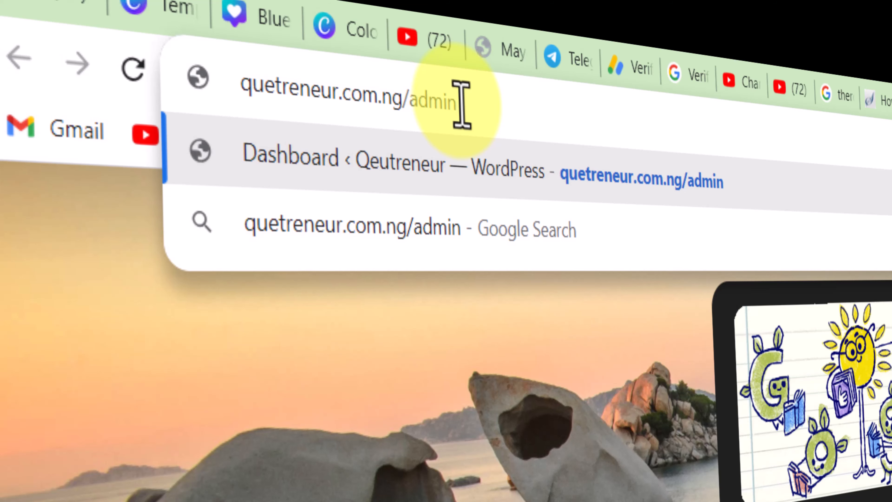
{"action": "key", "text": "Return"}
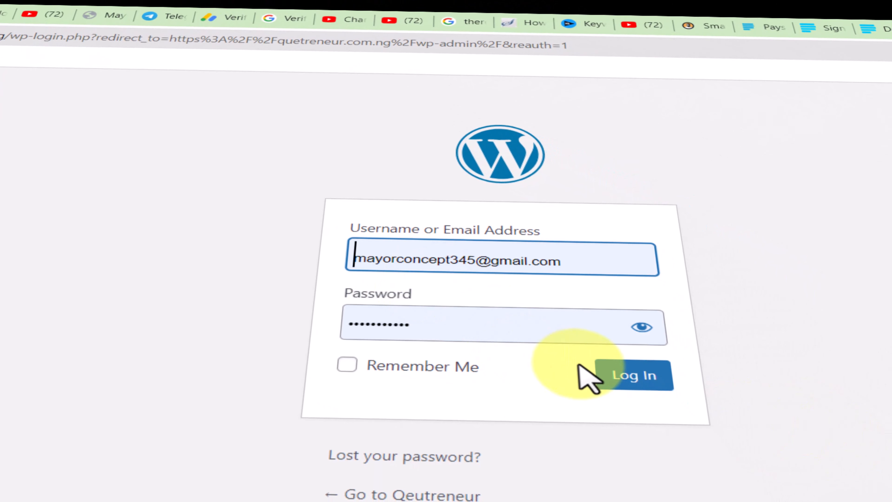
{"action": "left_click", "coordinate": [629, 385]}
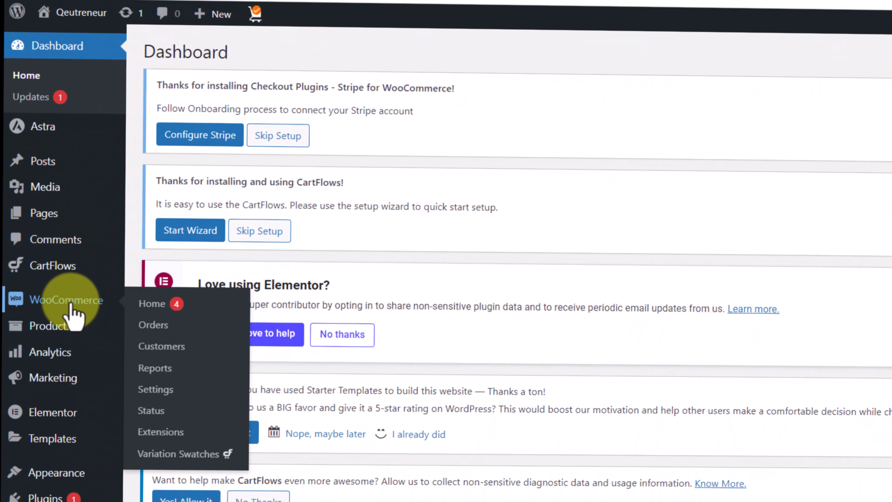
Open the WooCommerce settings, look over the general store options, and switch to the Payments settings
{"action": "left_click", "coordinate": [70, 300]}
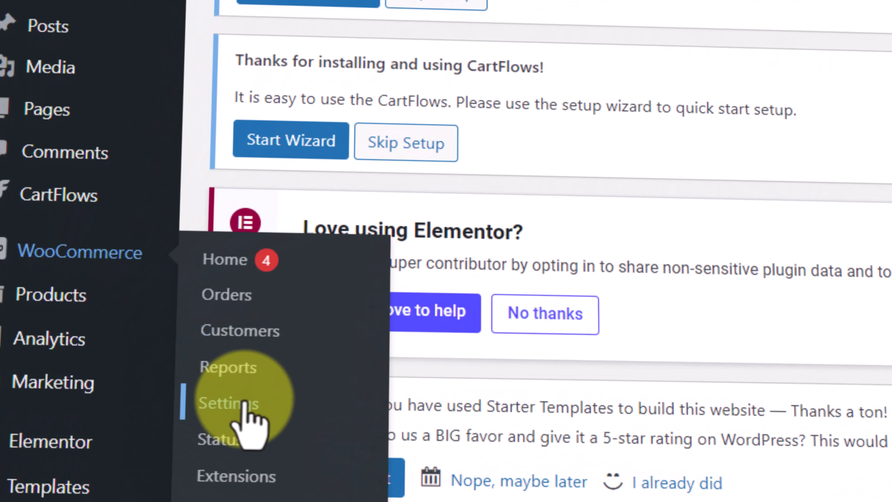
{"action": "left_click", "coordinate": [246, 401]}
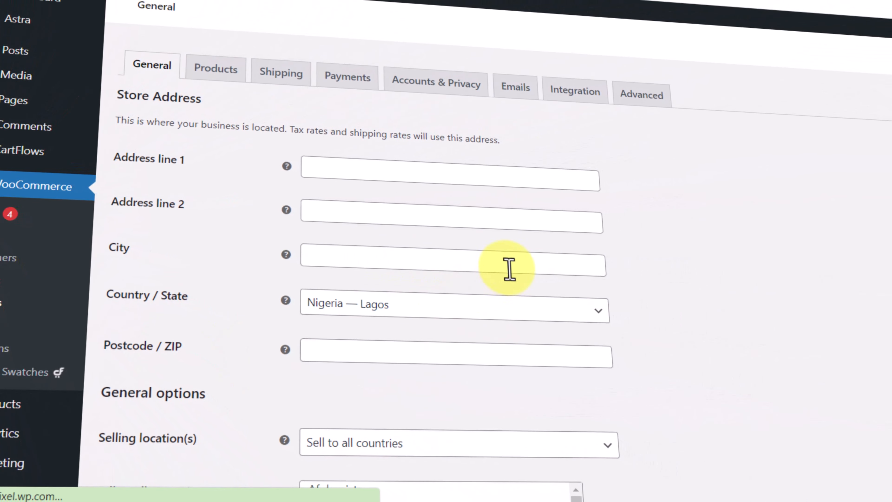
{"action": "scroll", "coordinate": [337, 246], "scroll_direction": "up", "scroll_amount": 5}
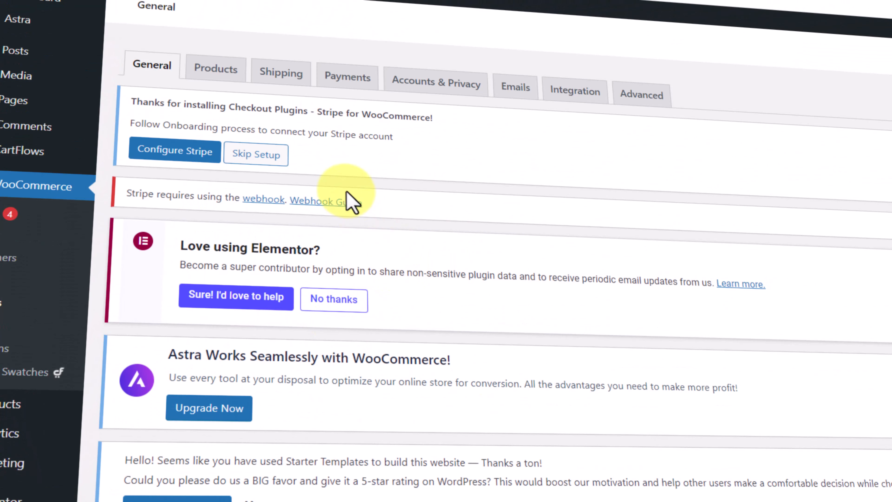
{"action": "scroll", "coordinate": [368, 193], "scroll_direction": "down", "scroll_amount": 10}
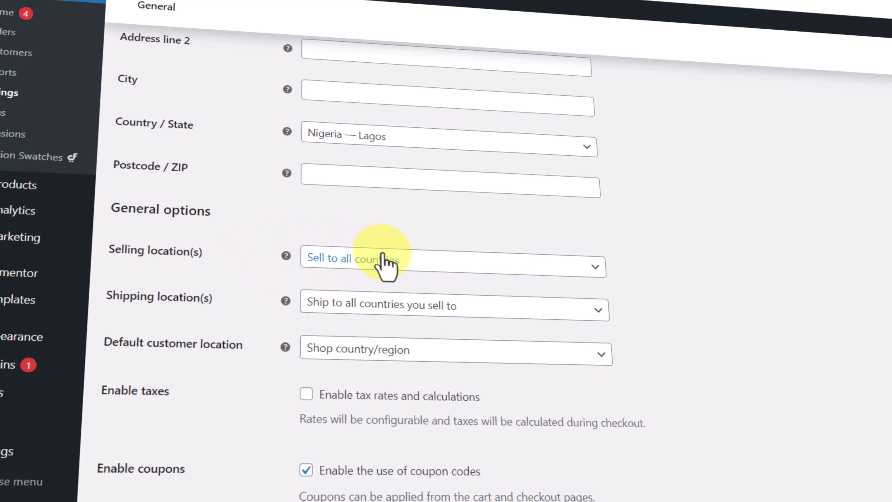
{"action": "scroll", "coordinate": [386, 262], "scroll_direction": "up", "scroll_amount": 10}
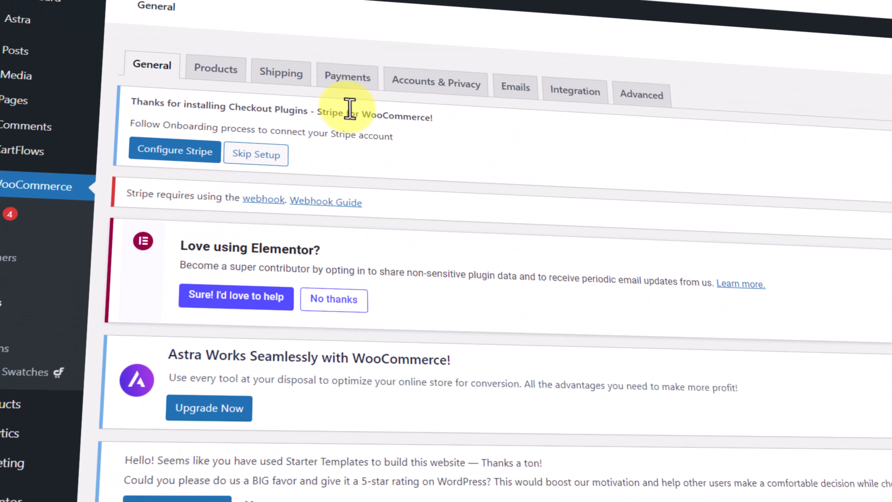
{"action": "left_click", "coordinate": [355, 76]}
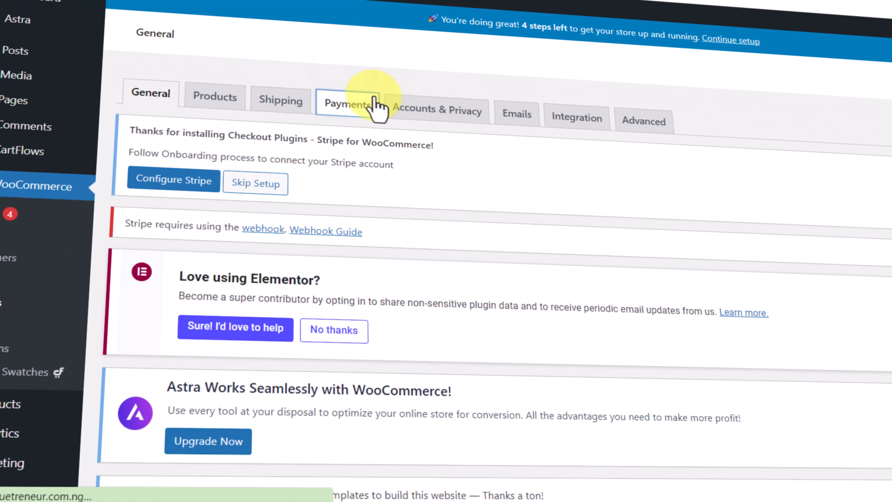
Examine the installed payment methods and the recommended payment providers in WooCommerce for a Paystack option
{"action": "scroll", "coordinate": [538, 279], "scroll_direction": "down", "scroll_amount": 5}
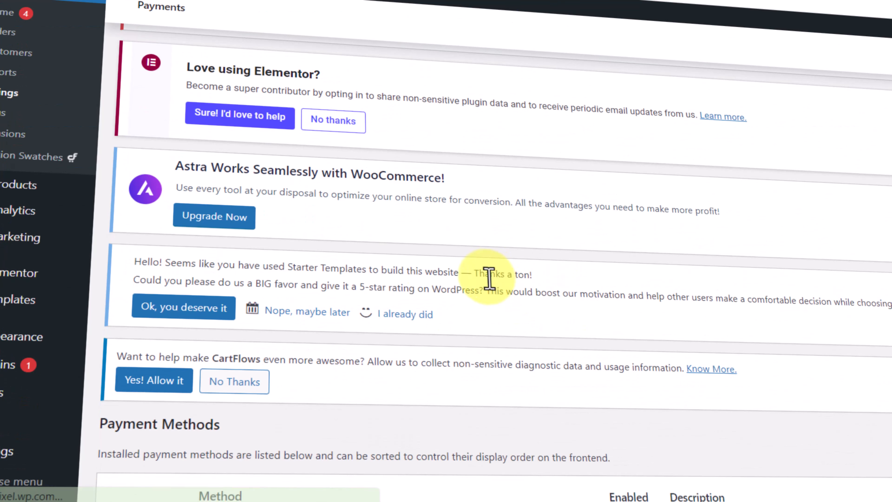
{"action": "scroll", "coordinate": [474, 288], "scroll_direction": "down", "scroll_amount": 5}
{"action": "scroll", "coordinate": [442, 220], "scroll_direction": "down", "scroll_amount": 3}
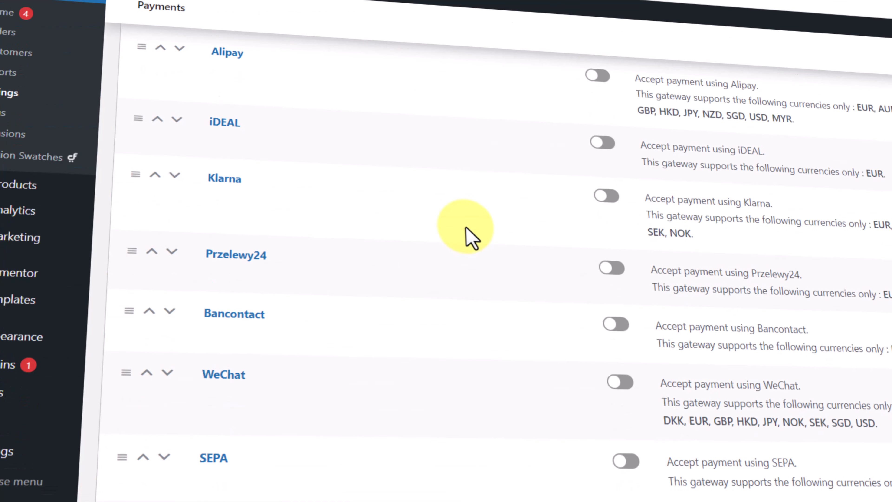
{"action": "scroll", "coordinate": [464, 235], "scroll_direction": "up", "scroll_amount": 3}
{"action": "scroll", "coordinate": [436, 296], "scroll_direction": "up", "scroll_amount": 2}
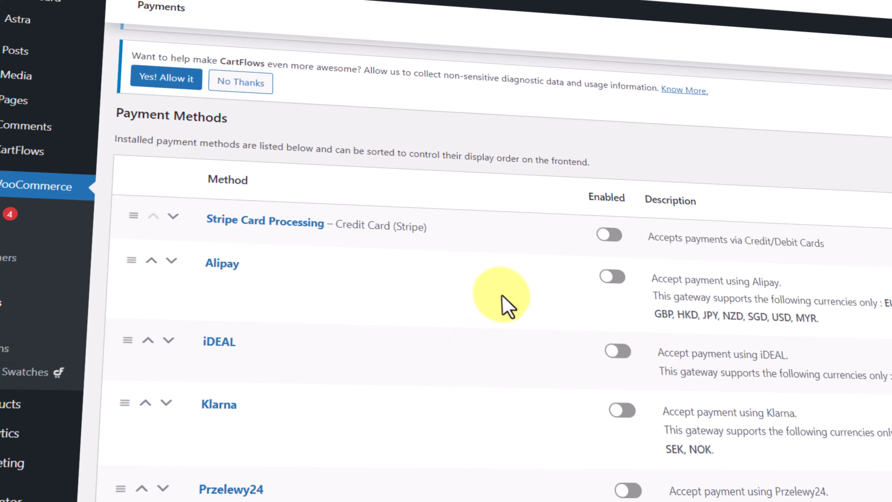
{"action": "scroll", "coordinate": [457, 292], "scroll_direction": "down", "scroll_amount": 10}
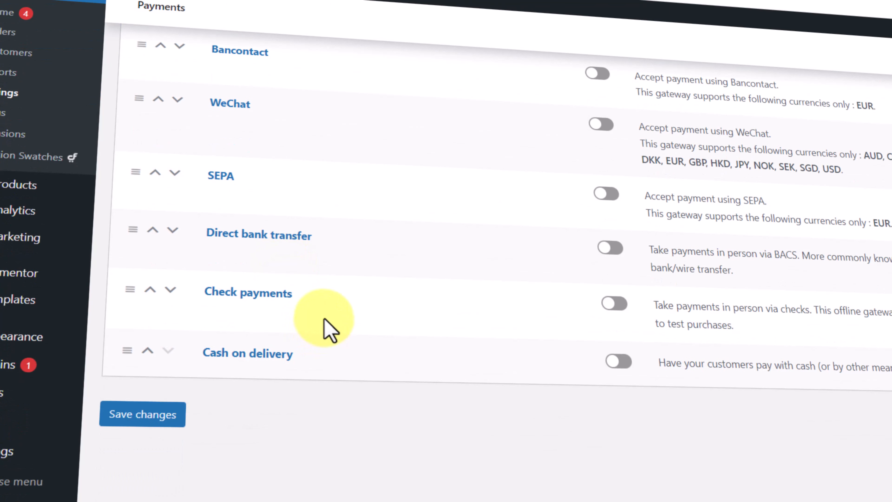
{"action": "scroll", "coordinate": [317, 306], "scroll_direction": "up", "scroll_amount": 10}
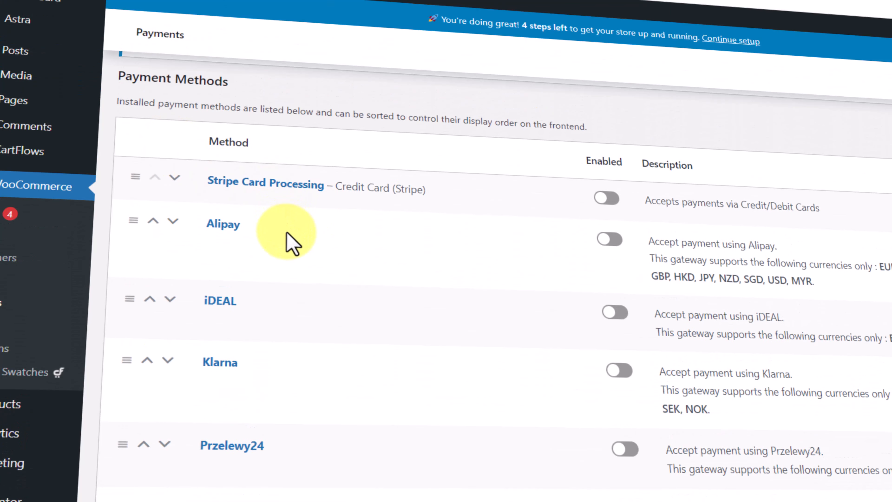
{"action": "scroll", "coordinate": [274, 232], "scroll_direction": "down", "scroll_amount": 5}
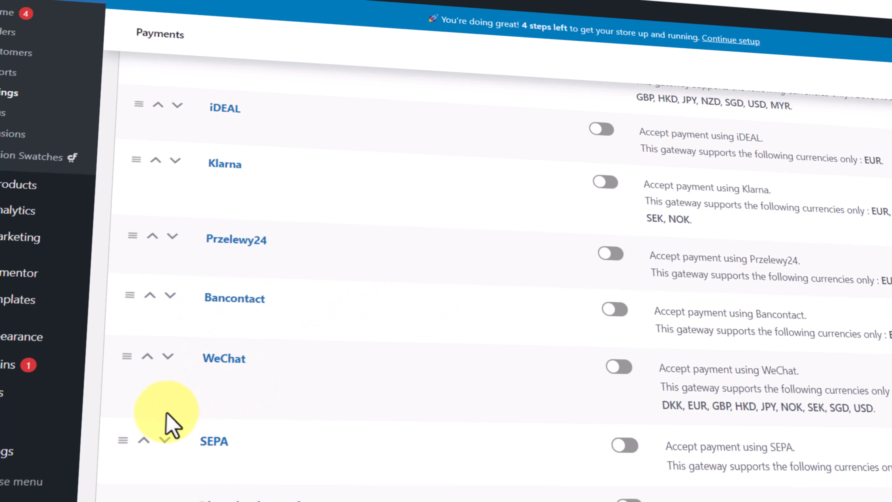
{"action": "scroll", "coordinate": [517, 375], "scroll_direction": "down", "scroll_amount": 10}
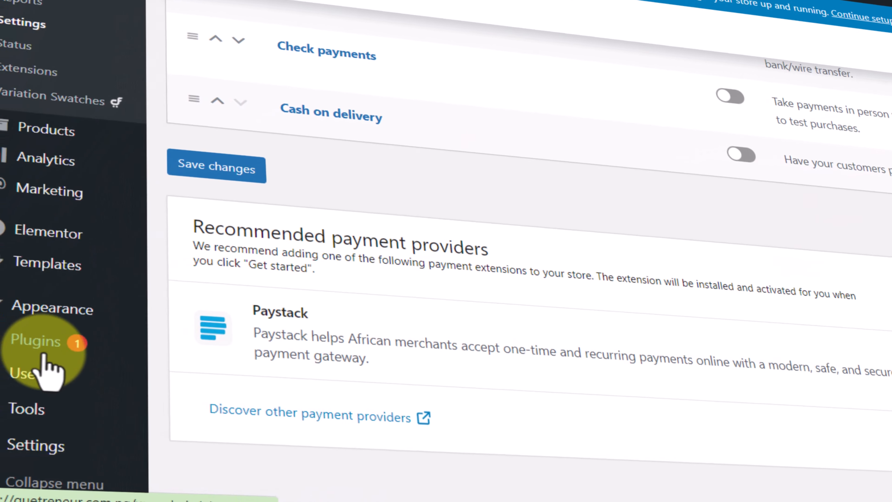
Search the WordPress plugins available to add for "paystack"
{"action": "mouse_move", "coordinate": [9, 367]}
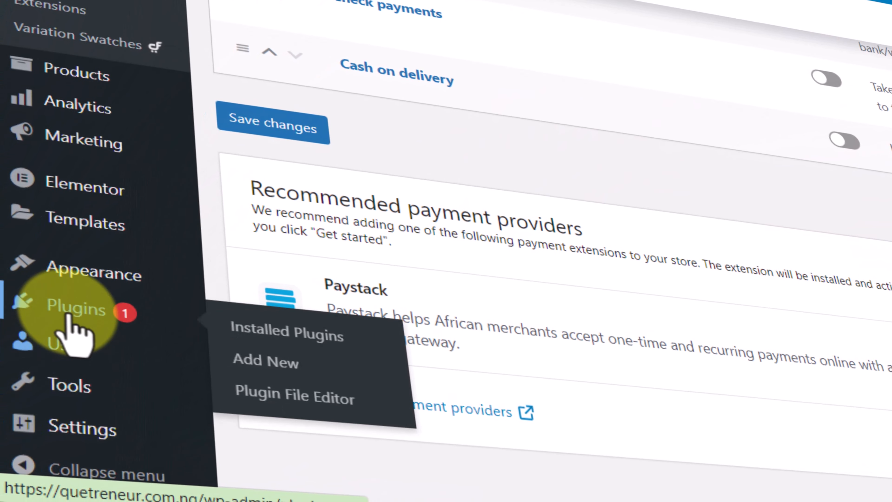
{"action": "left_click", "coordinate": [304, 371]}
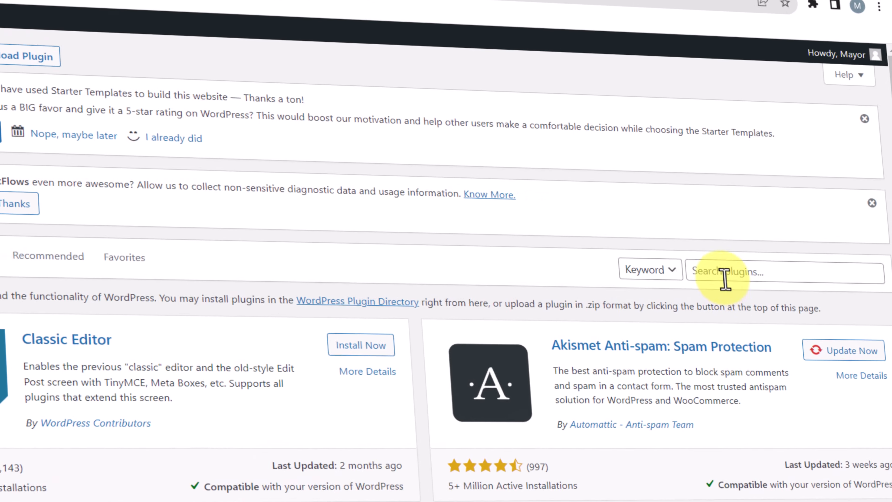
{"action": "left_click", "coordinate": [726, 278]}
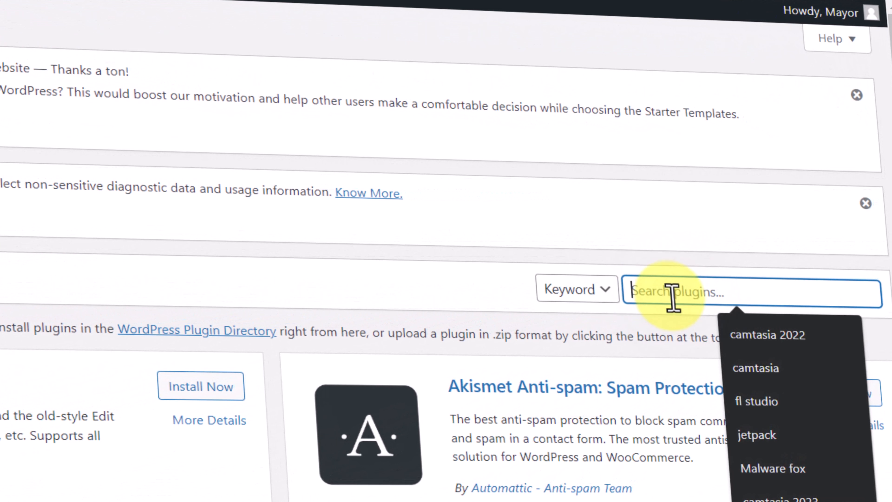
{"action": "type", "text": "paystack"}
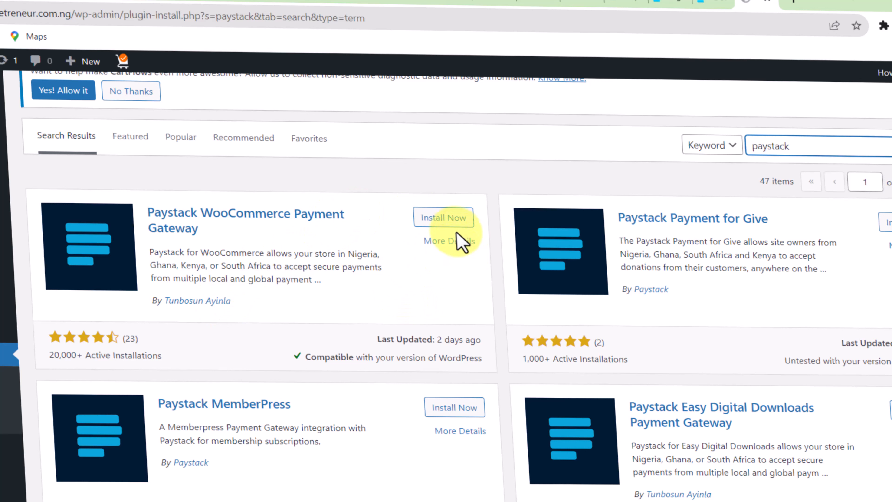
Install and activate the Paystack WooCommerce Payment Gateway plugin
{"action": "left_click", "coordinate": [436, 218]}
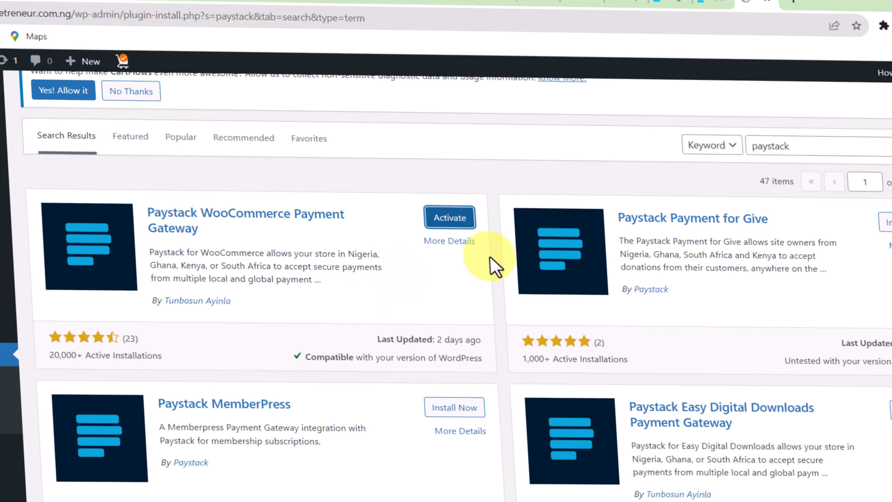
{"action": "left_click", "coordinate": [440, 213]}
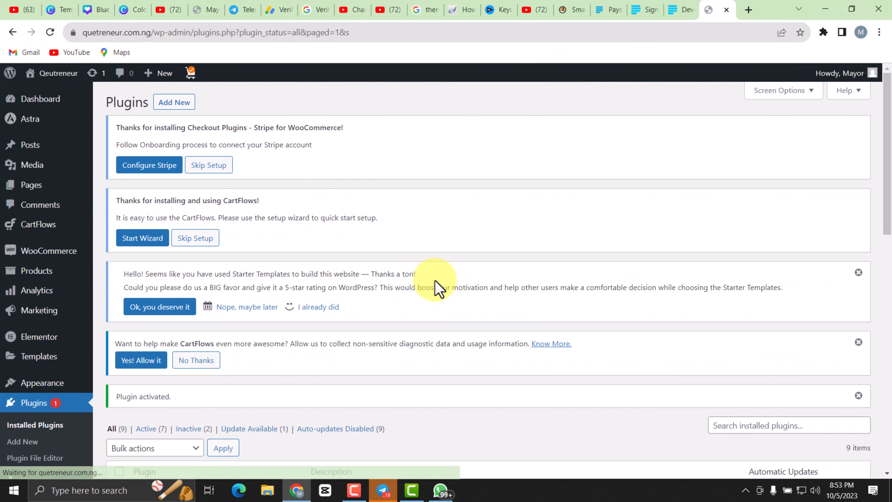
{"action": "scroll", "coordinate": [362, 282], "scroll_direction": "down", "scroll_amount": 6}
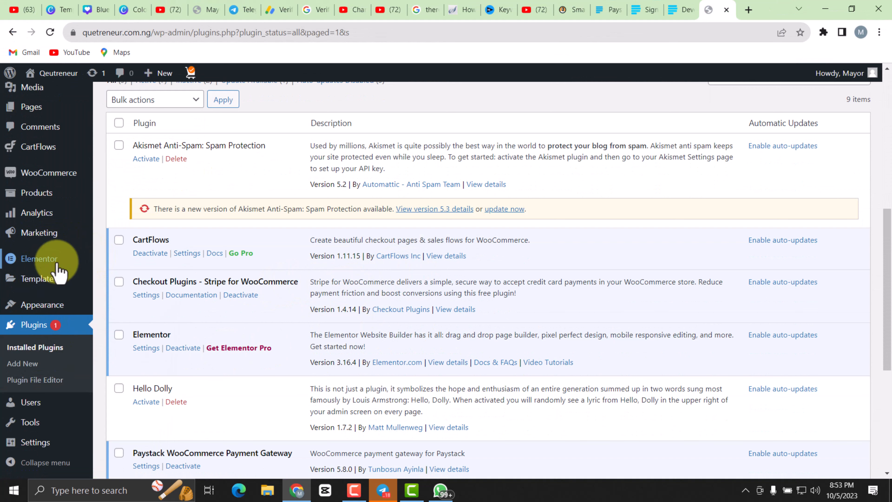
Return to the WooCommerce Payments settings and enable the Paystack – Debit/Credit Cards payment method
{"action": "mouse_move", "coordinate": [43, 178]}
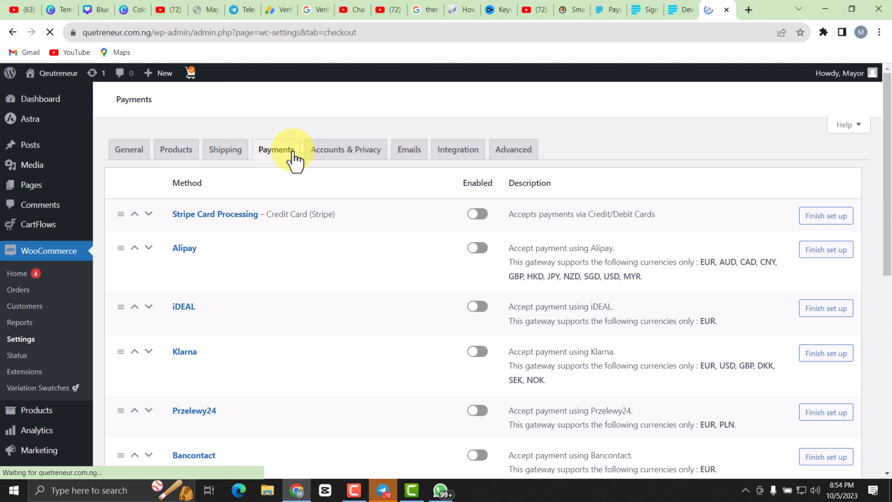
{"action": "scroll", "coordinate": [532, 301], "scroll_direction": "down", "scroll_amount": 4}
{"action": "scroll", "coordinate": [372, 324], "scroll_direction": "down", "scroll_amount": 10}
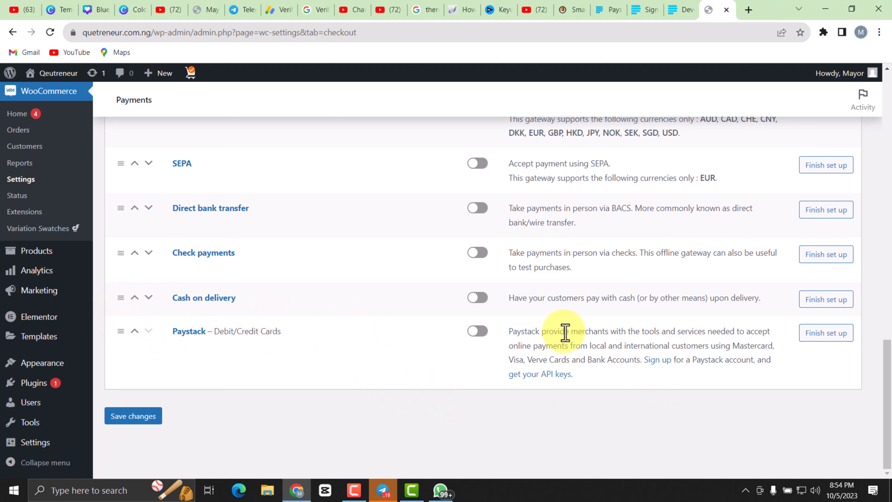
{"action": "left_click", "coordinate": [472, 332]}
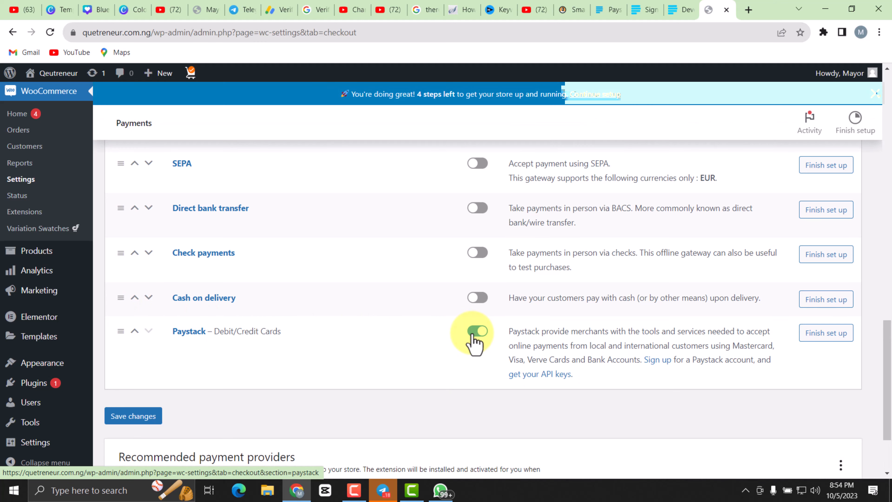
{"action": "scroll", "coordinate": [449, 327], "scroll_direction": "down", "scroll_amount": 4}
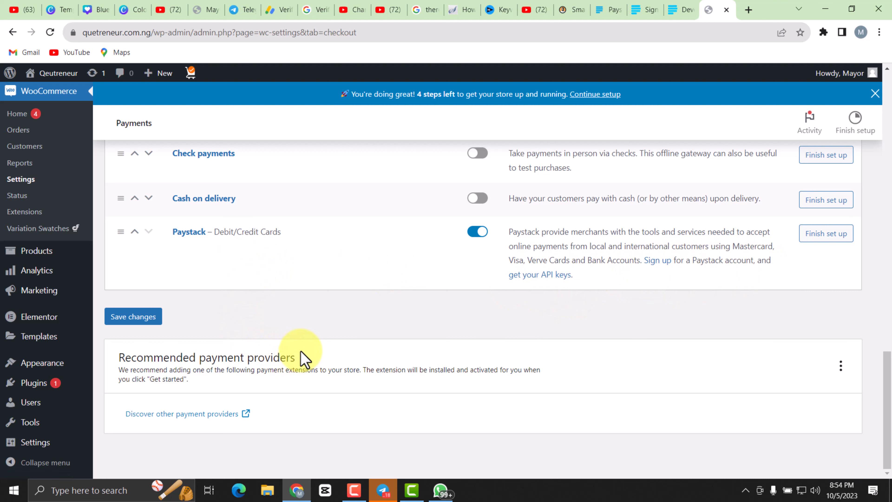
{"action": "scroll", "coordinate": [404, 315], "scroll_direction": "up", "scroll_amount": 10}
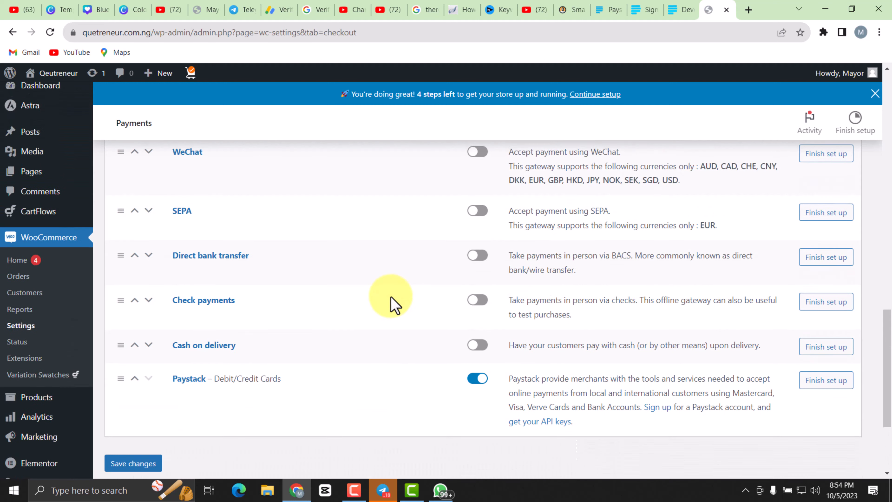
{"action": "scroll", "coordinate": [786, 374], "scroll_direction": "down", "scroll_amount": 7}
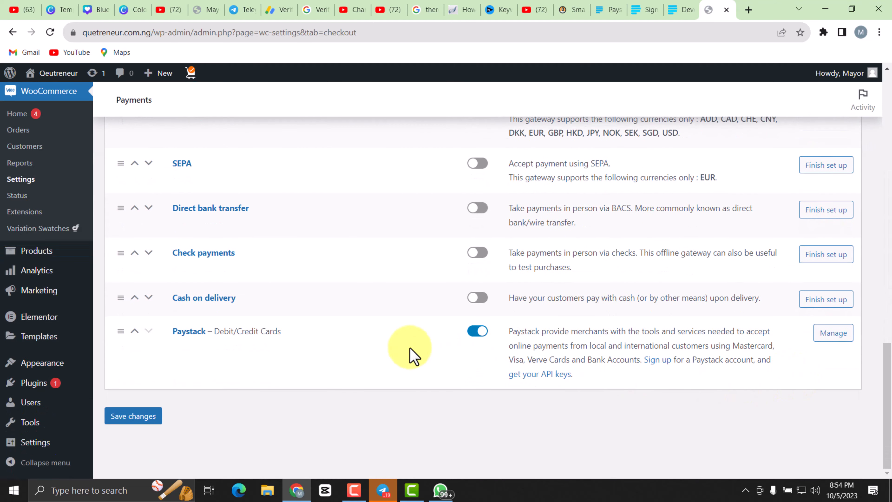
{"action": "scroll", "coordinate": [327, 278], "scroll_direction": "up", "scroll_amount": 2}
{"action": "scroll", "coordinate": [383, 316], "scroll_direction": "down", "scroll_amount": 2}
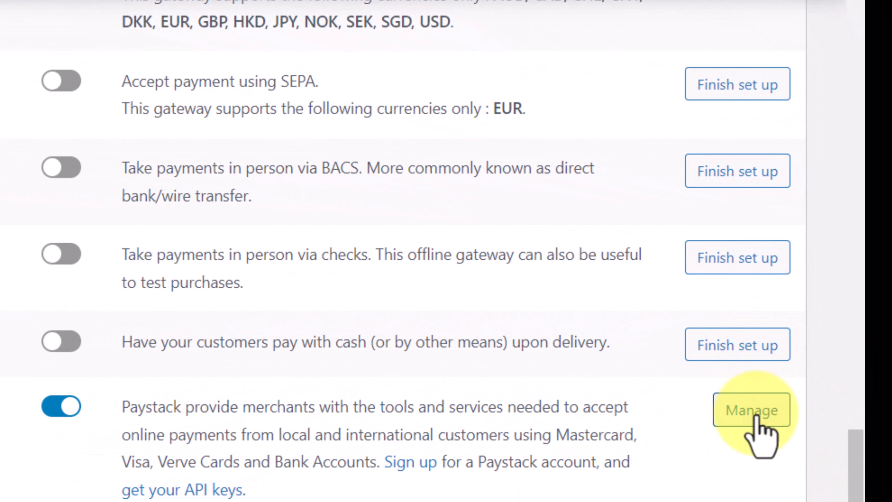
Open the Paystack payment method's settings and examine its test mode, payment option, test key and order options
{"action": "left_click", "coordinate": [834, 333]}
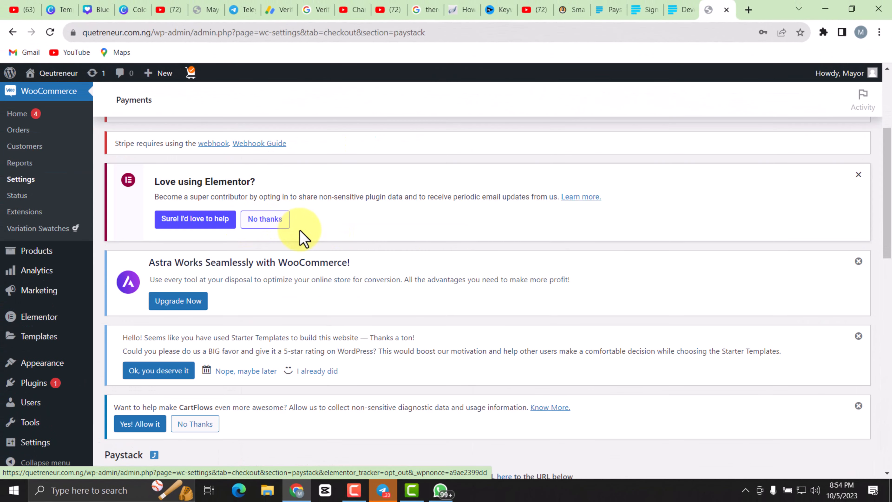
{"action": "scroll", "coordinate": [305, 256], "scroll_direction": "down", "scroll_amount": 8}
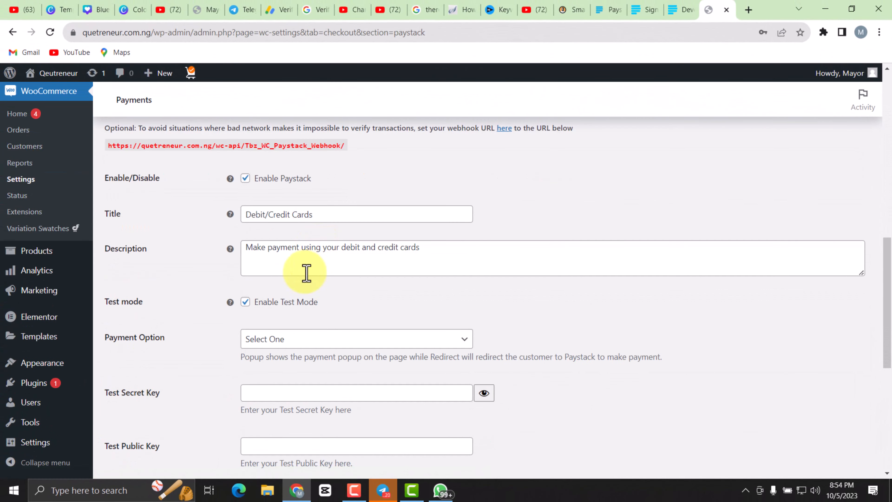
{"action": "scroll", "coordinate": [316, 246], "scroll_direction": "down", "scroll_amount": 2}
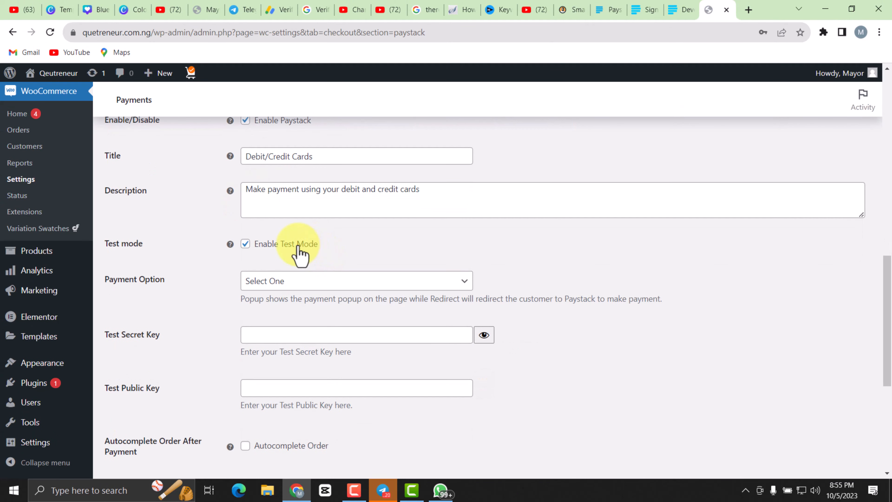
{"action": "scroll", "coordinate": [409, 277], "scroll_direction": "up", "scroll_amount": 4}
{"action": "scroll", "coordinate": [335, 307], "scroll_direction": "down", "scroll_amount": 3}
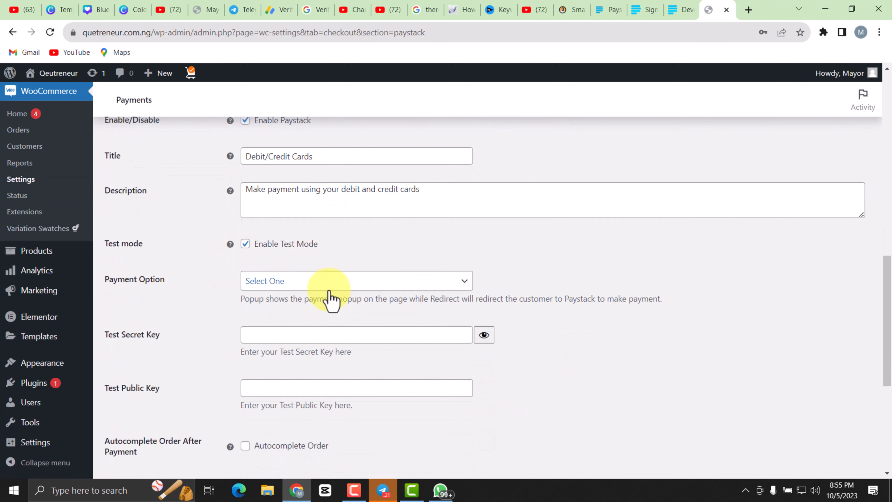
{"action": "scroll", "coordinate": [253, 295], "scroll_direction": "down", "scroll_amount": 1}
{"action": "scroll", "coordinate": [274, 297], "scroll_direction": "down", "scroll_amount": 4}
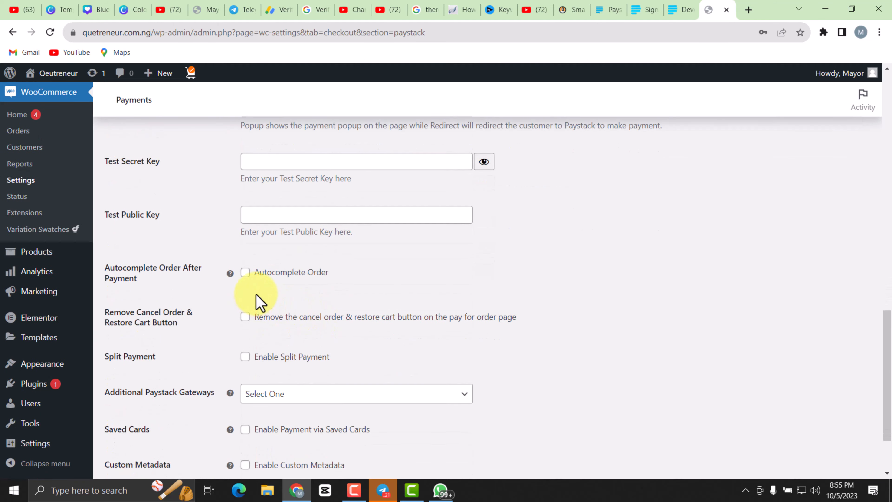
{"action": "scroll", "coordinate": [255, 303], "scroll_direction": "up", "scroll_amount": 4}
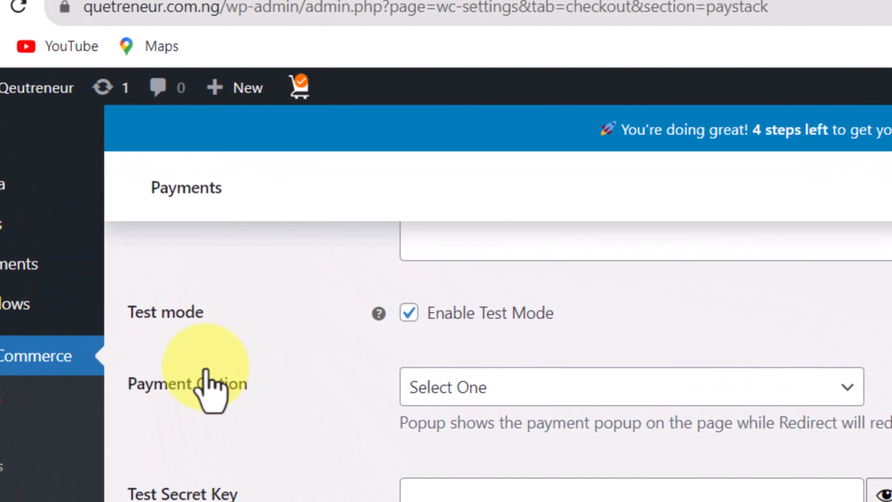
{"action": "scroll", "coordinate": [196, 352], "scroll_direction": "up", "scroll_amount": 2}
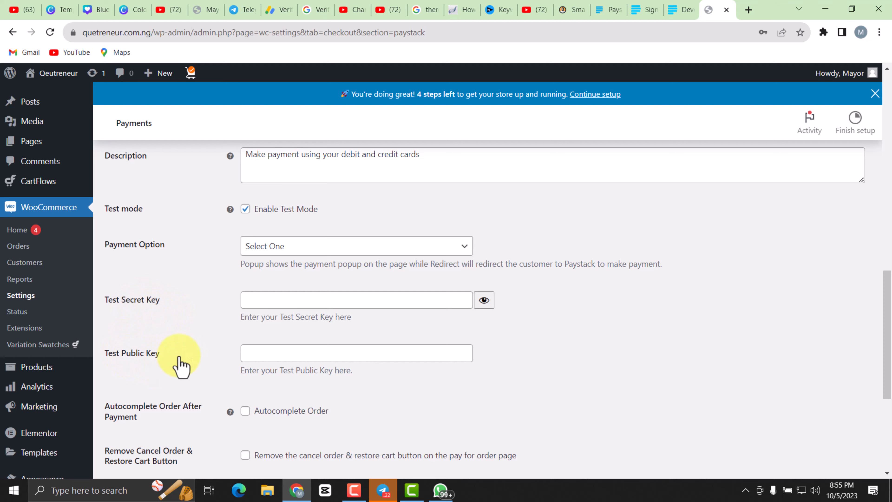
Switch to the Paystack dashboard's API settings, reveal the Test Secret Key, copy it and hide it again
{"action": "left_click", "coordinate": [603, 14]}
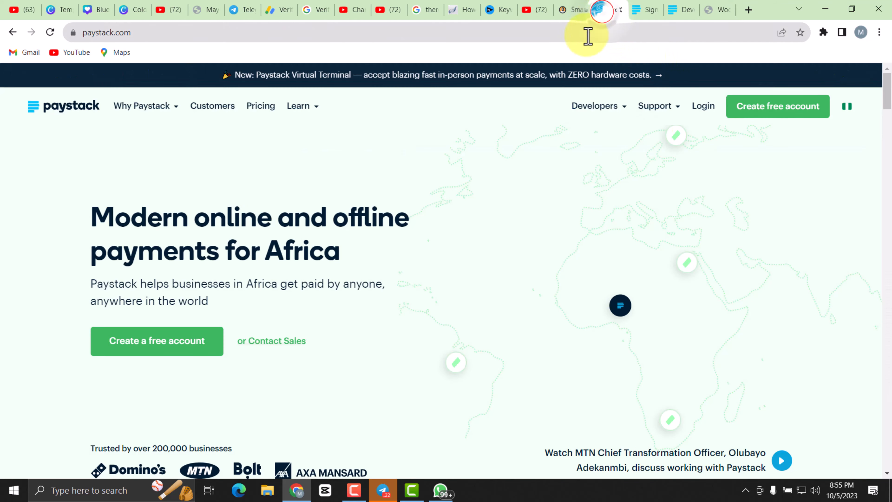
{"action": "left_click", "coordinate": [637, 14]}
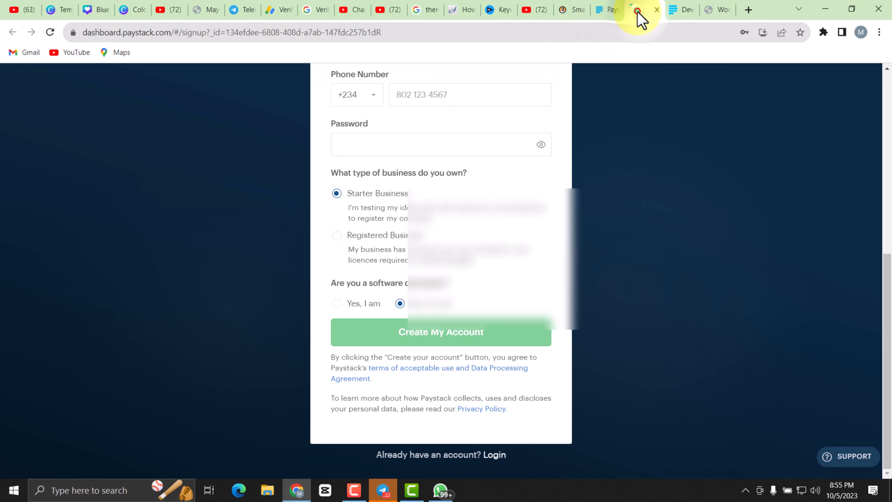
{"action": "left_click", "coordinate": [678, 12]}
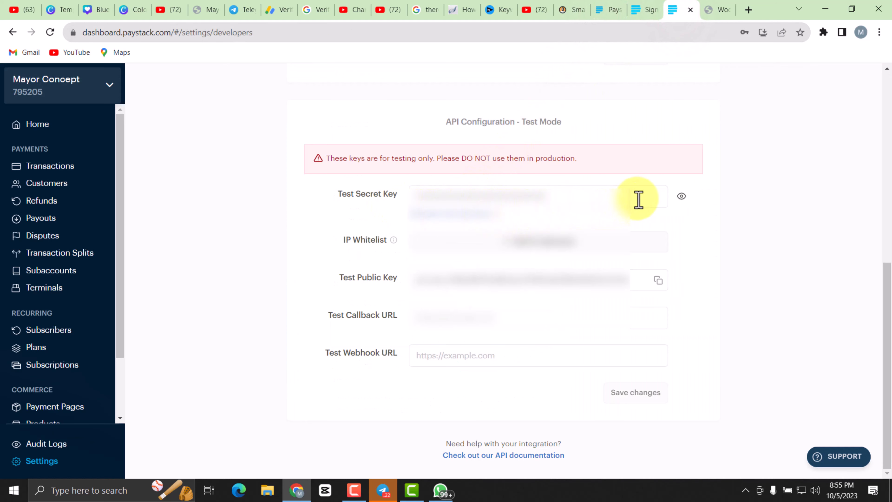
{"action": "left_click", "coordinate": [681, 197]}
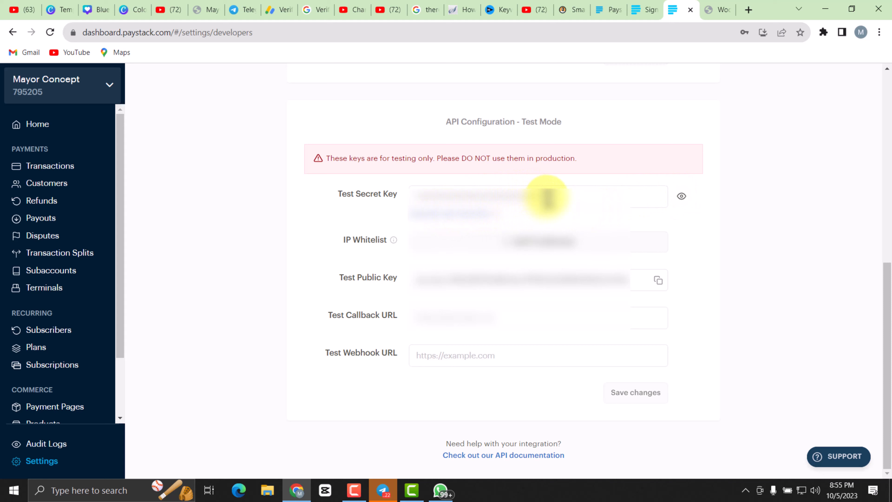
{"action": "left_click", "coordinate": [682, 196]}
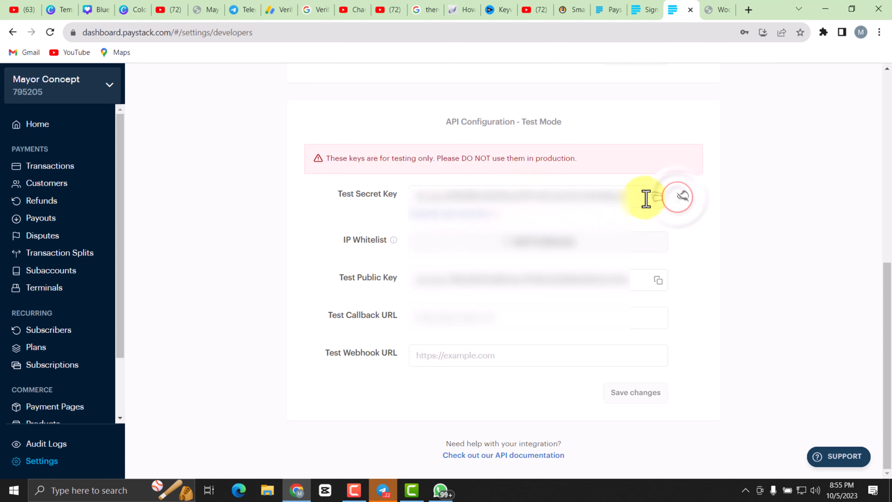
{"action": "left_click_drag", "start_coordinate": [629, 198], "coordinate": [408, 201]}
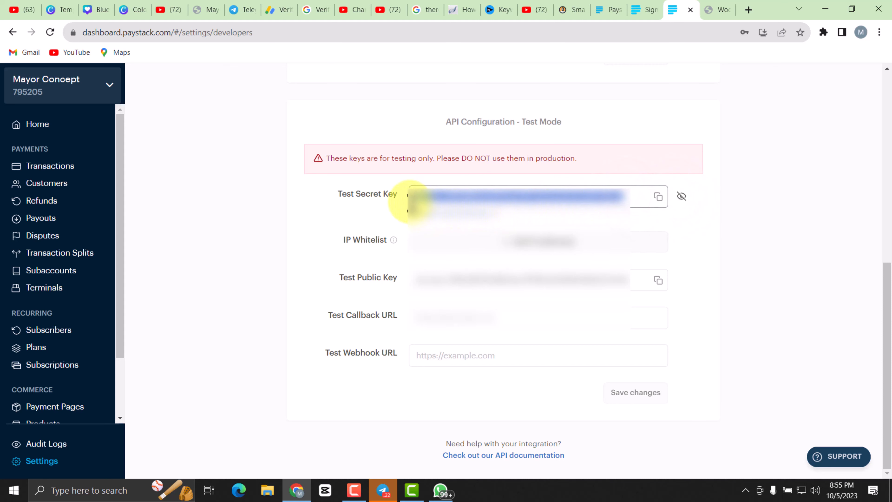
{"action": "left_click", "coordinate": [658, 198]}
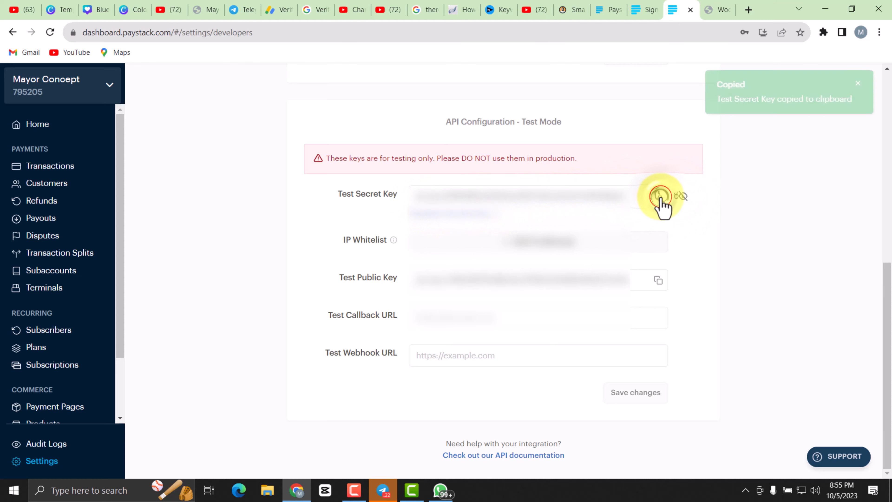
{"action": "left_click", "coordinate": [681, 197]}
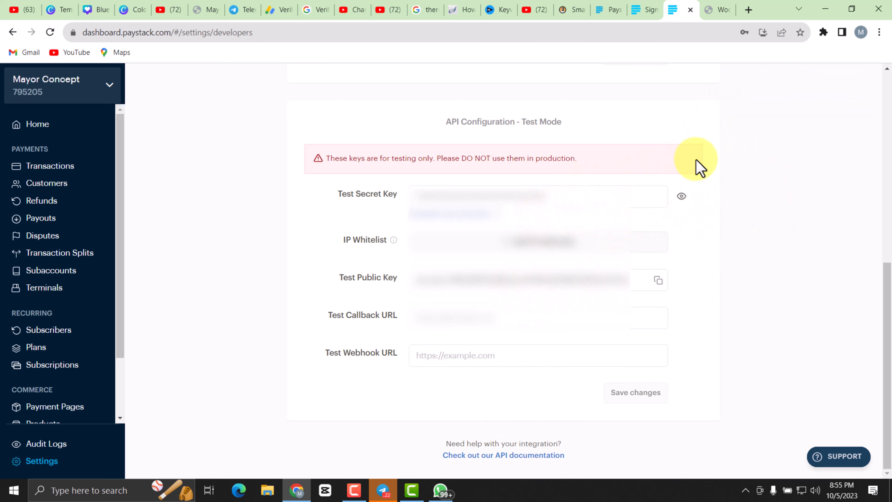
Return to the WooCommerce Paystack settings and paste the copied API key as the Test Secret Key
{"action": "left_click", "coordinate": [612, 14]}
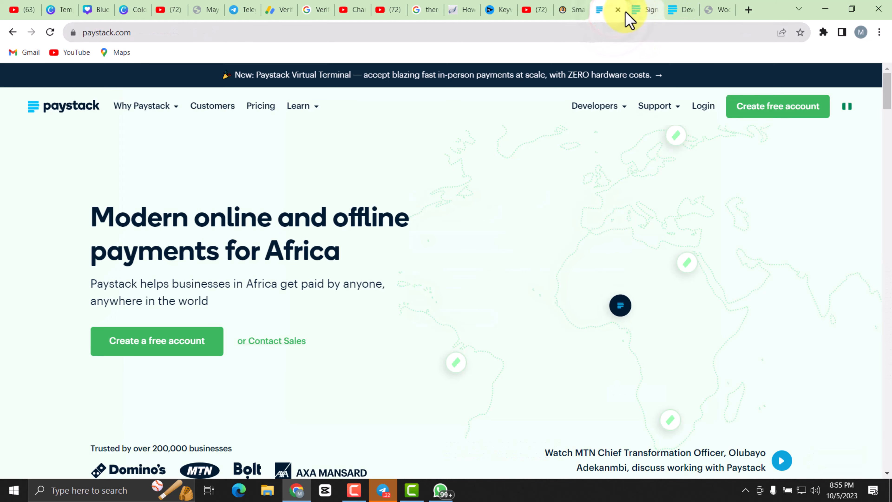
{"action": "left_click", "coordinate": [723, 11]}
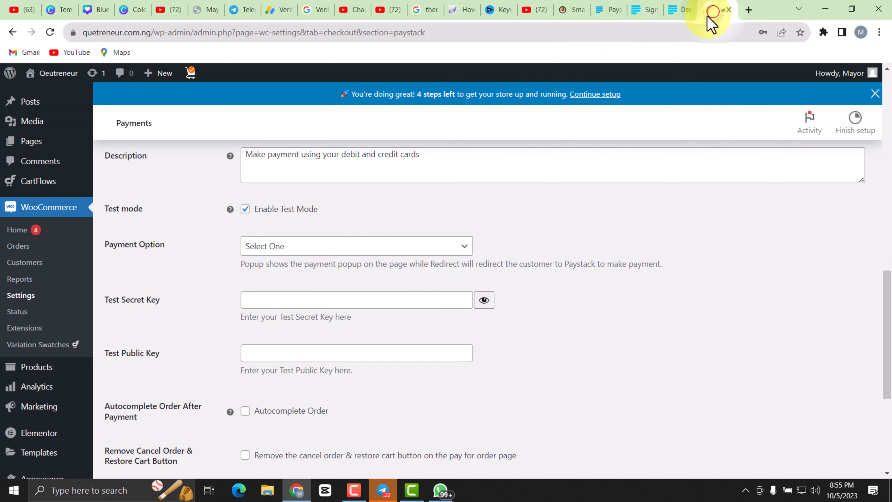
{"action": "right_click", "coordinate": [252, 299]}
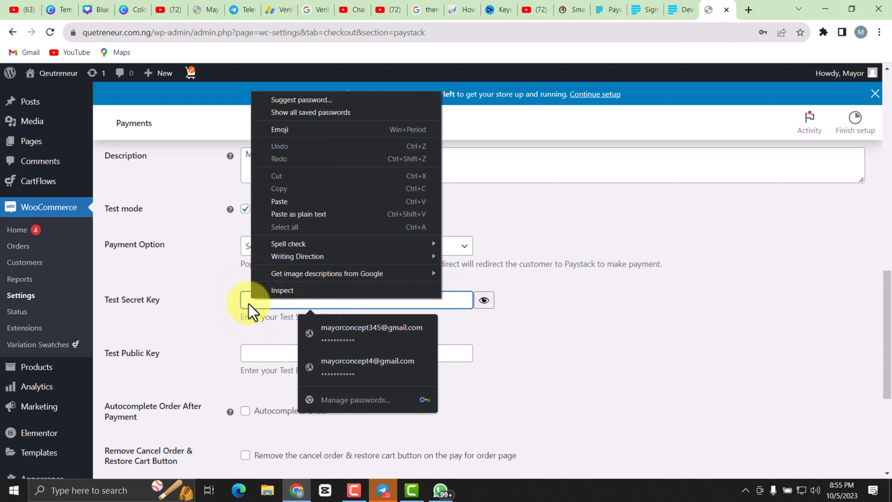
{"action": "right_click", "coordinate": [247, 303]}
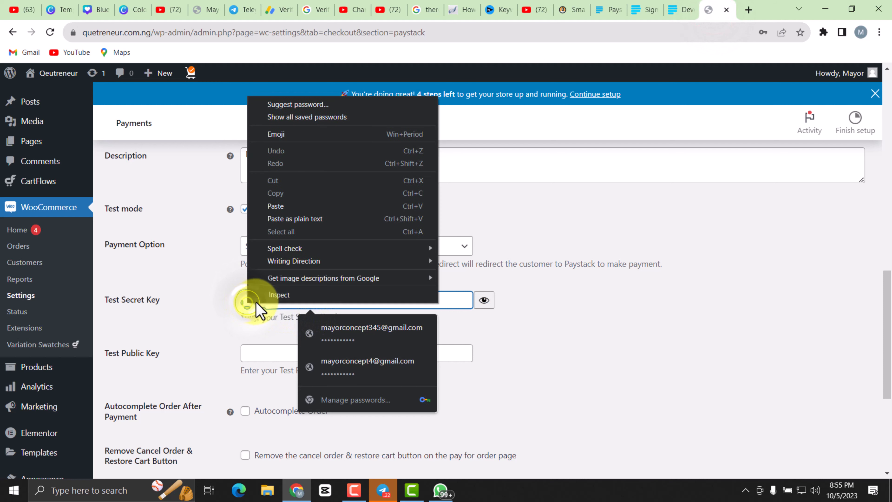
{"action": "left_click", "coordinate": [287, 208]}
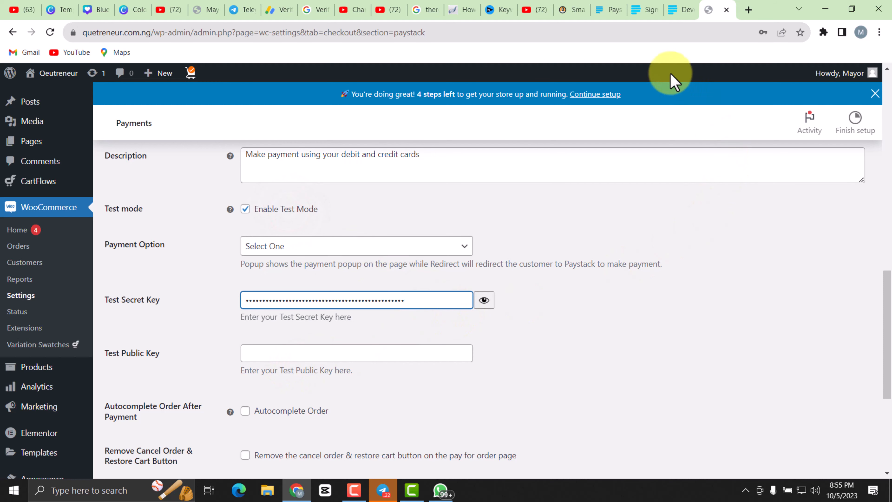
Copy the Test Public Key from the Paystack dashboard and paste it as the Test Public Key in WooCommerce
{"action": "left_click", "coordinate": [673, 11]}
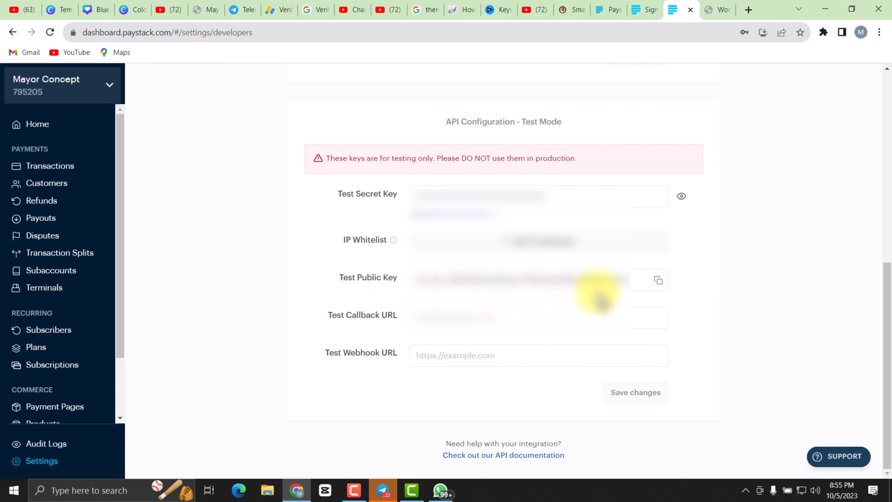
{"action": "left_click", "coordinate": [658, 280]}
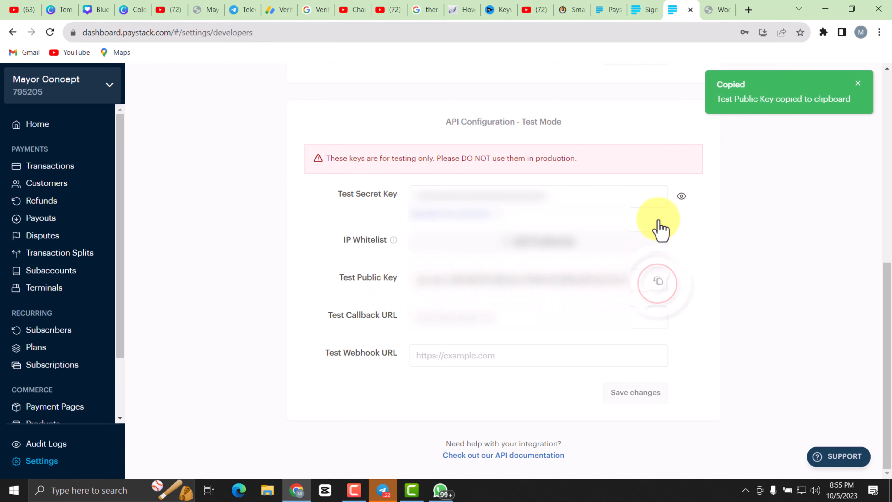
{"action": "left_click", "coordinate": [713, 13]}
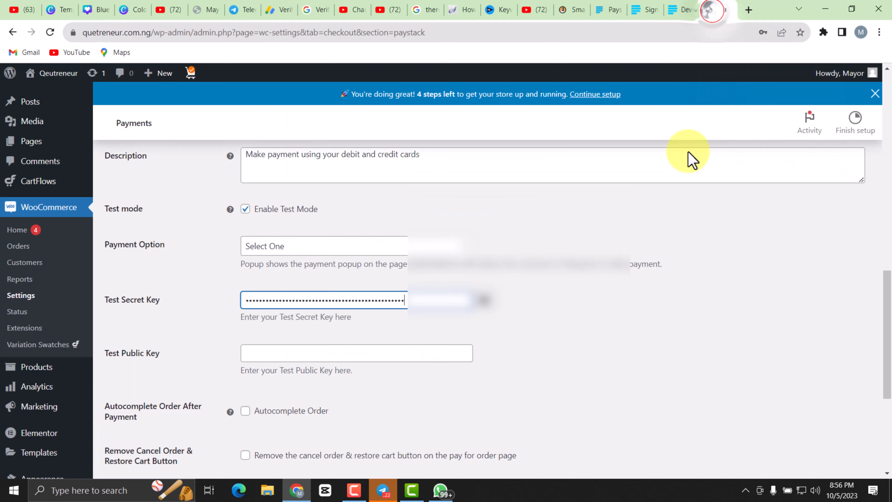
{"action": "right_click", "coordinate": [255, 356]}
{"action": "left_click", "coordinate": [295, 261]}
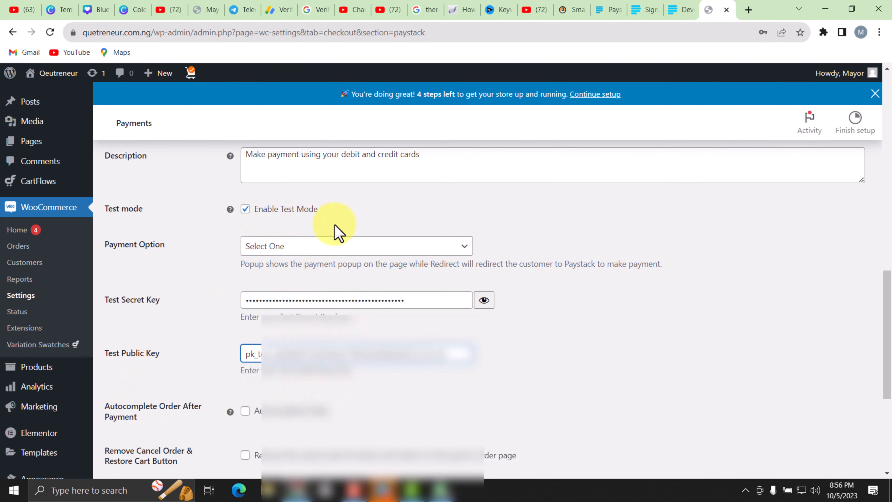
Review the Paystack webhook URL, title, description, payment option choices and the remaining optional settings in WooCommerce
{"action": "scroll", "coordinate": [242, 166], "scroll_direction": "up", "scroll_amount": 2}
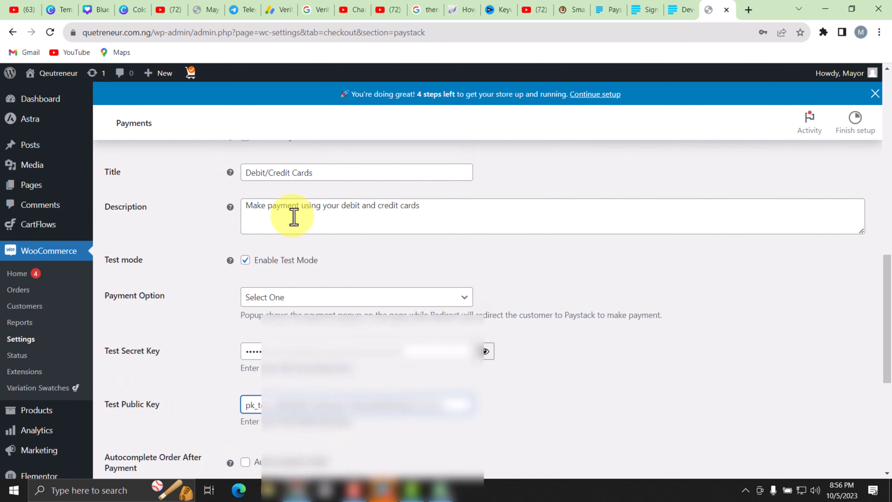
{"action": "scroll", "coordinate": [289, 229], "scroll_direction": "up", "scroll_amount": 3}
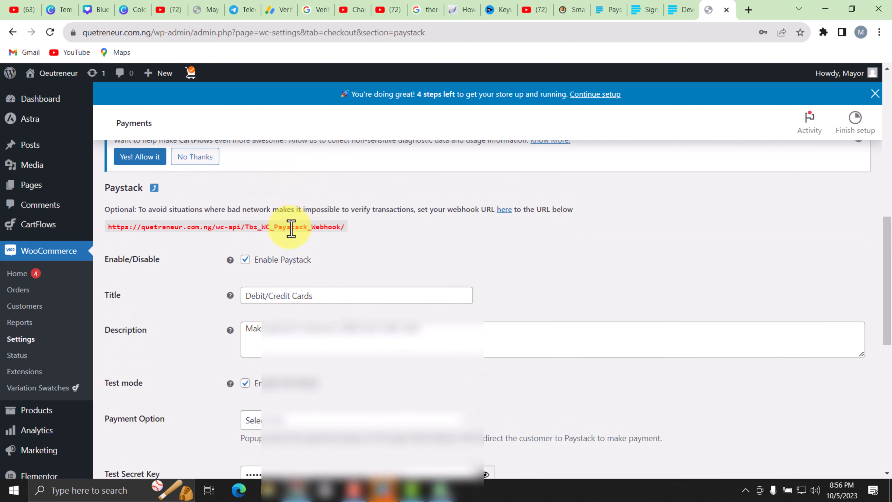
{"action": "scroll", "coordinate": [295, 309], "scroll_direction": "down", "scroll_amount": 3}
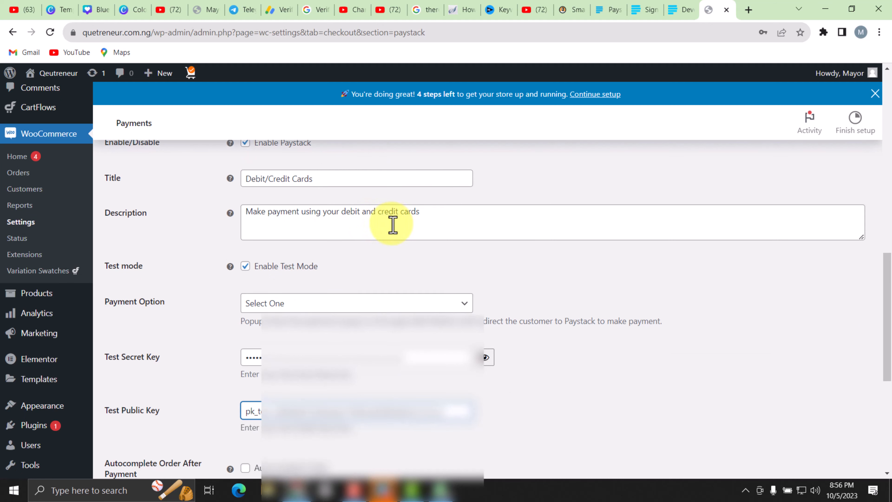
{"action": "scroll", "coordinate": [243, 226], "scroll_direction": "down", "scroll_amount": 2}
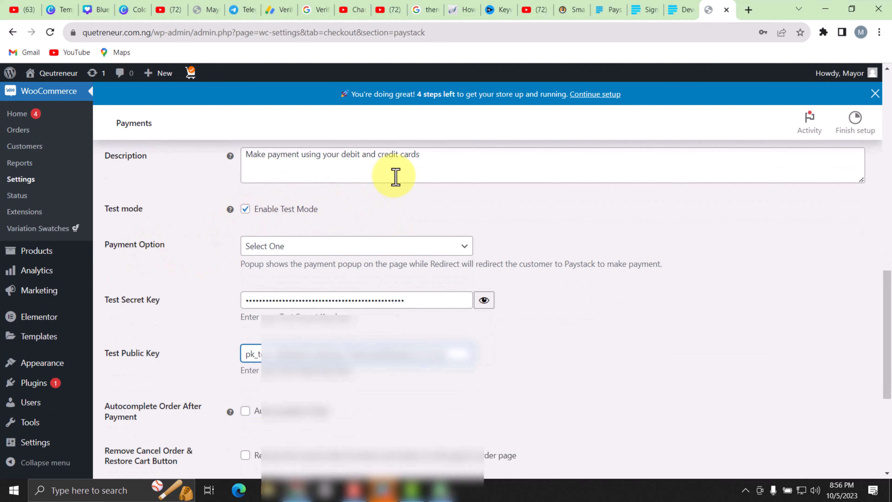
{"action": "scroll", "coordinate": [195, 215], "scroll_direction": "up", "scroll_amount": 2}
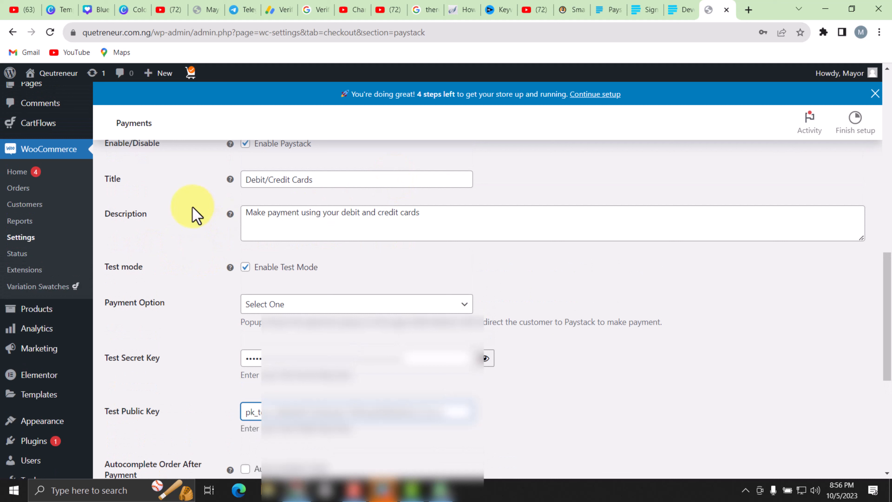
{"action": "left_click", "coordinate": [429, 219]}
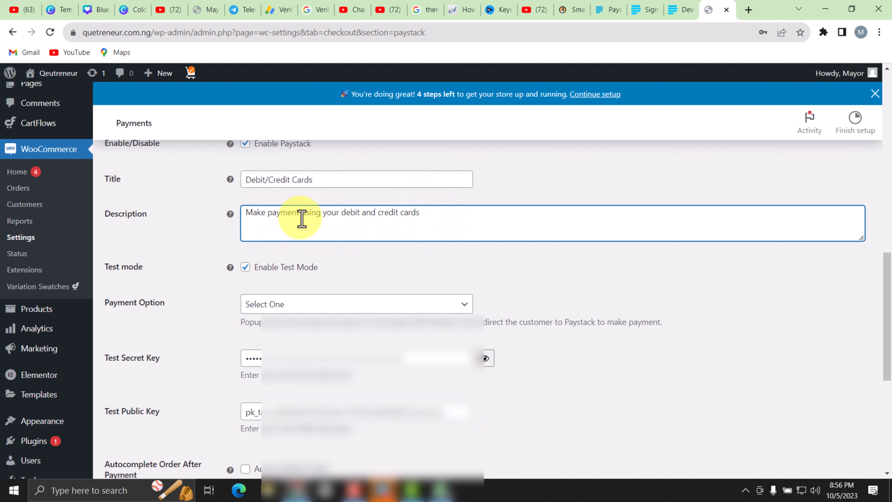
{"action": "scroll", "coordinate": [248, 311], "scroll_direction": "down", "scroll_amount": 2}
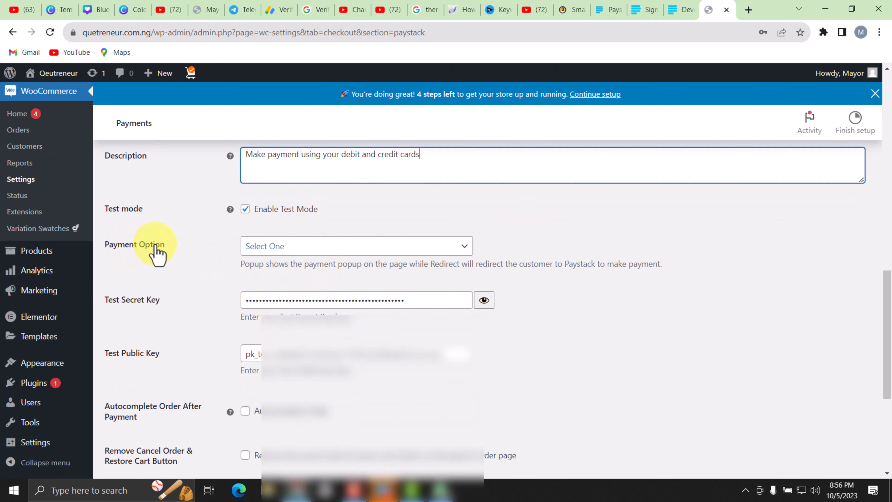
{"action": "left_click", "coordinate": [308, 248]}
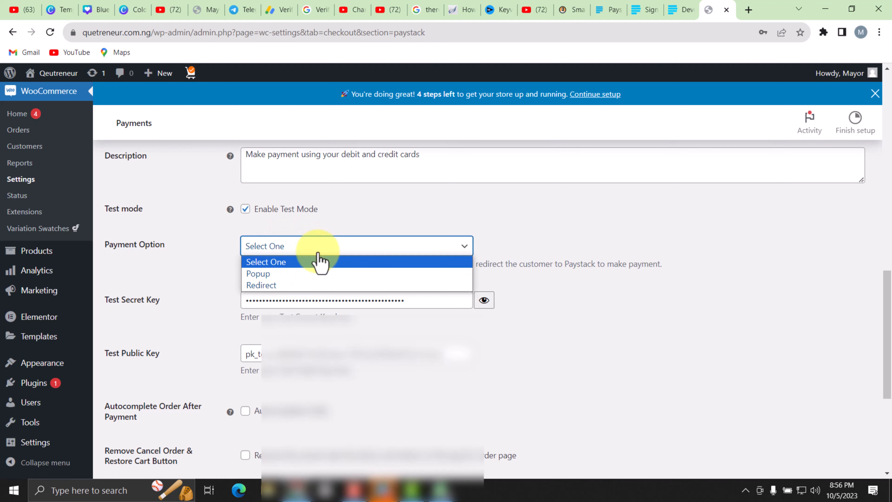
{"action": "left_click", "coordinate": [402, 261]}
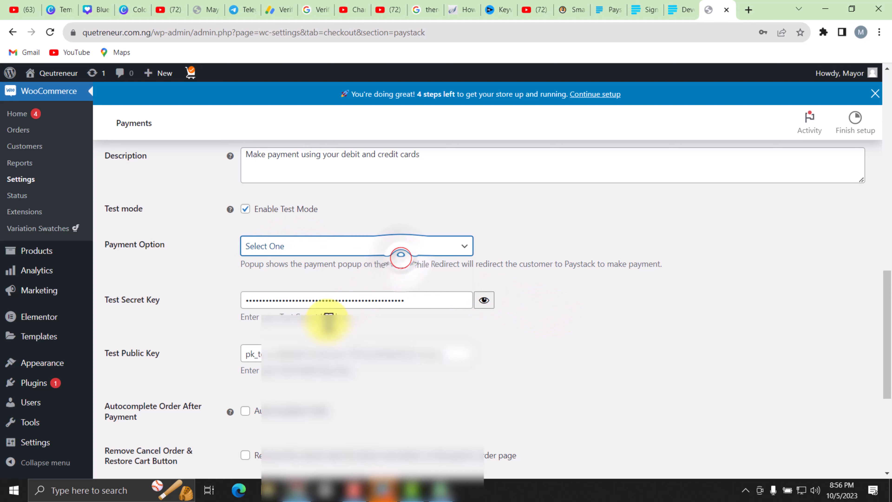
{"action": "scroll", "coordinate": [328, 319], "scroll_direction": "down", "scroll_amount": 5}
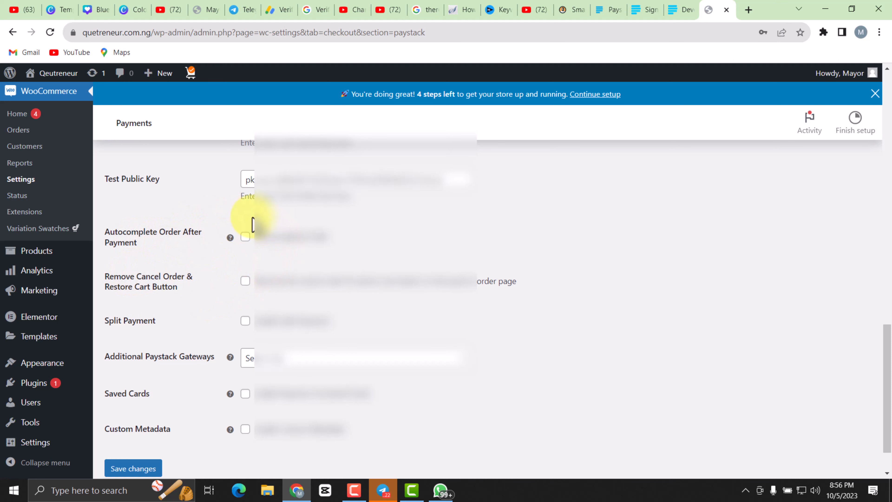
{"action": "scroll", "coordinate": [214, 316], "scroll_direction": "down", "scroll_amount": 2}
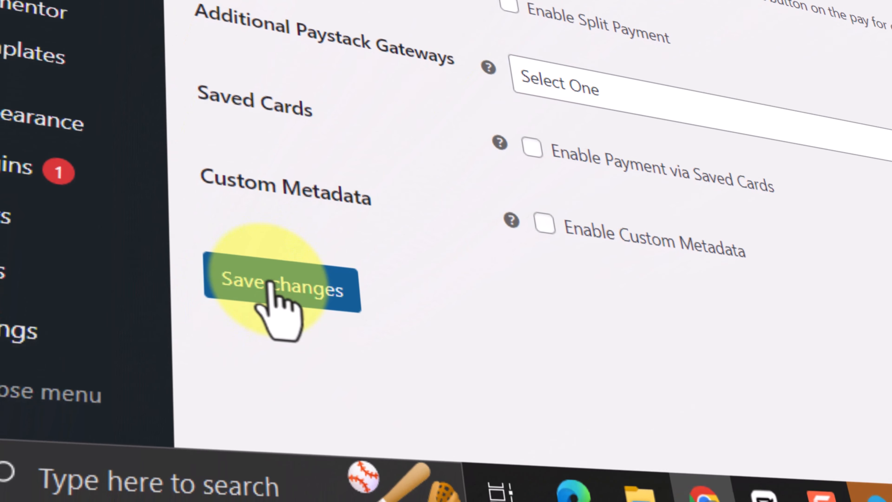
Save the WooCommerce Paystack settings and open the quetreneur.com.ng storefront in a new browser tab
{"action": "left_click", "coordinate": [129, 416]}
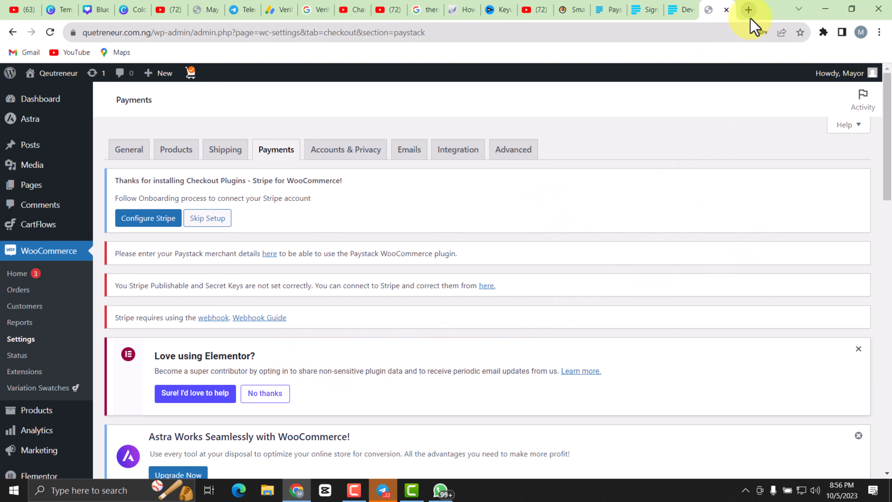
{"action": "left_click", "coordinate": [750, 10]}
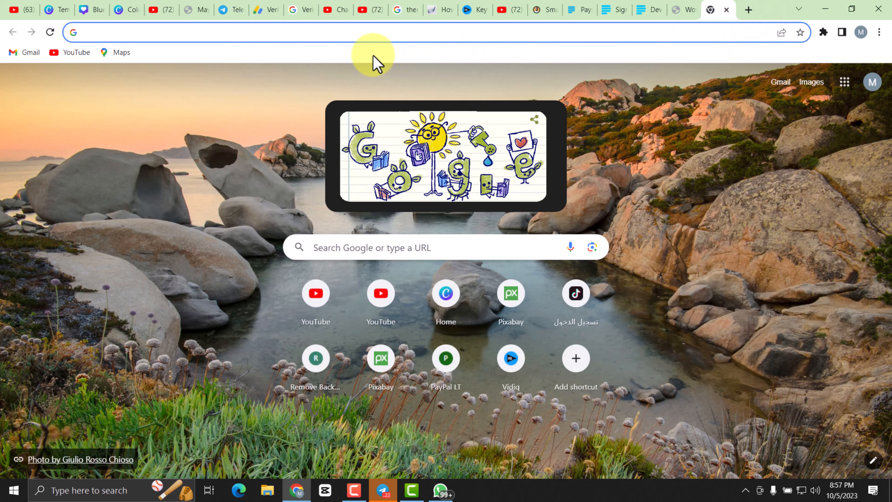
{"action": "type", "text": "q"}
{"action": "key", "text": "Return"}
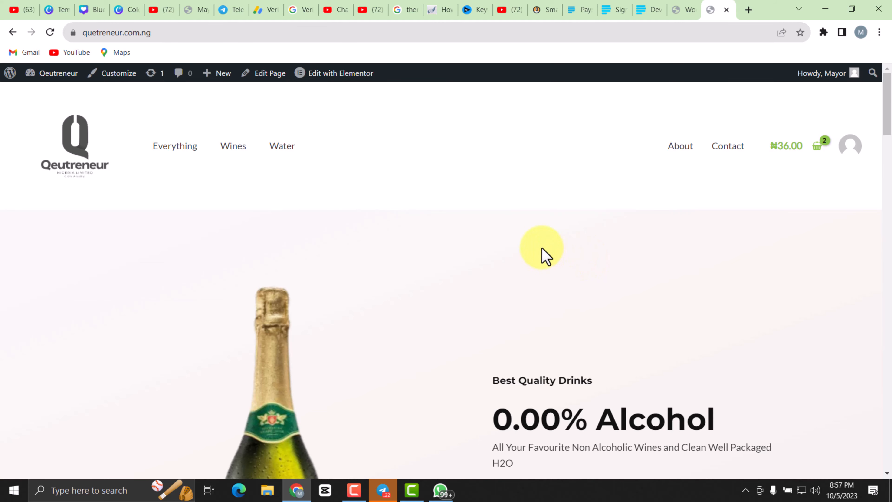
Look over the storefront's homepage and open the Water product category
{"action": "scroll", "coordinate": [542, 253], "scroll_direction": "down", "scroll_amount": 3}
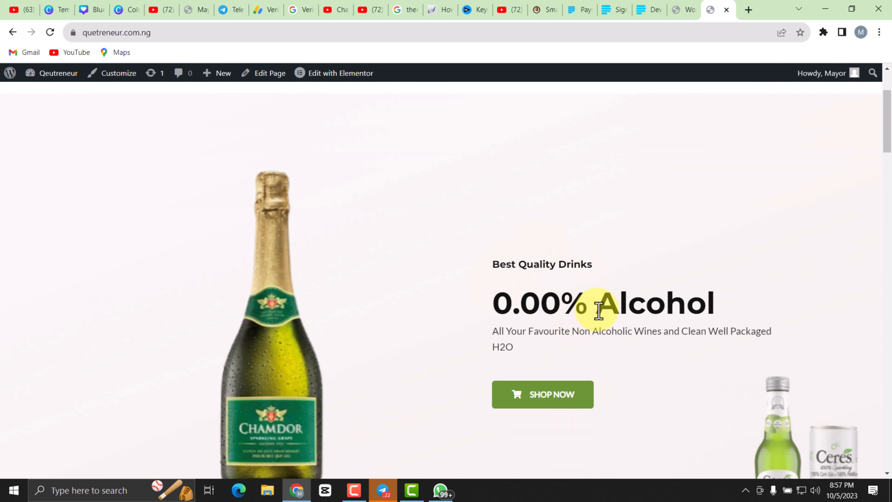
{"action": "scroll", "coordinate": [599, 309], "scroll_direction": "down", "scroll_amount": 3}
{"action": "scroll", "coordinate": [576, 338], "scroll_direction": "down", "scroll_amount": 2}
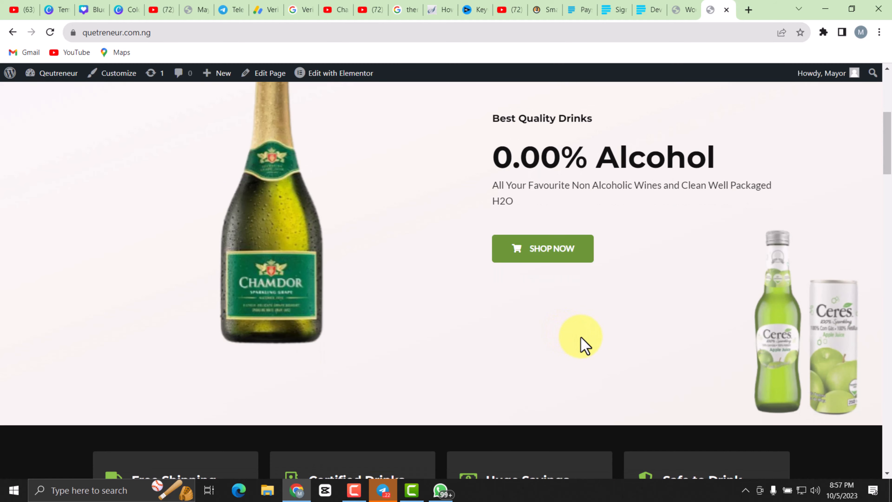
{"action": "scroll", "coordinate": [555, 324], "scroll_direction": "up", "scroll_amount": 6}
{"action": "scroll", "coordinate": [267, 218], "scroll_direction": "up", "scroll_amount": 2}
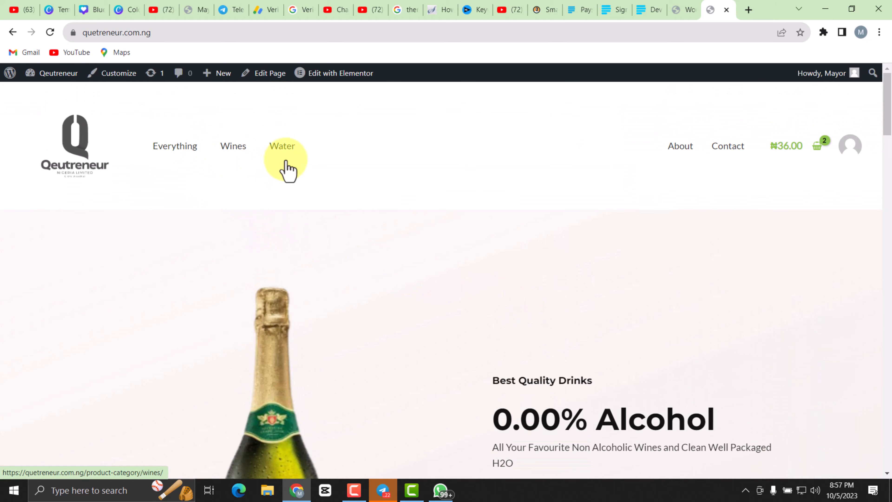
{"action": "left_click", "coordinate": [280, 147]}
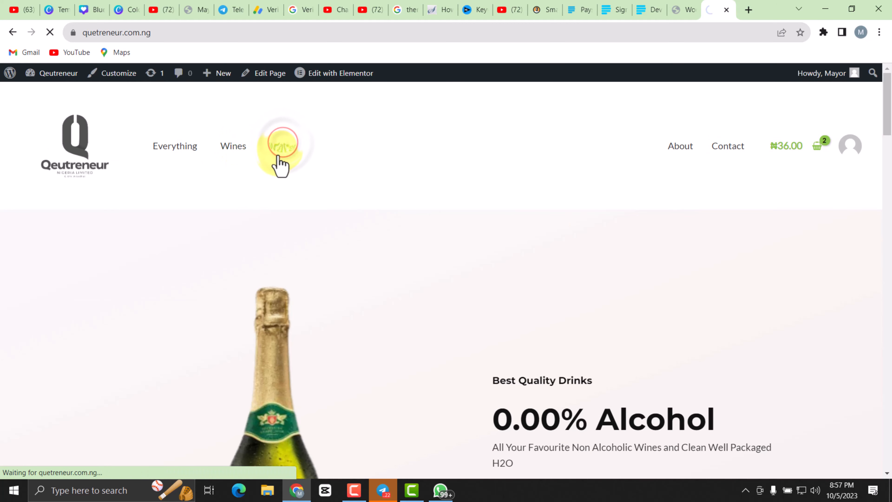
Open the Zamzam product from the Water category and add one unit to the cart
{"action": "scroll", "coordinate": [386, 228], "scroll_direction": "down", "scroll_amount": 4}
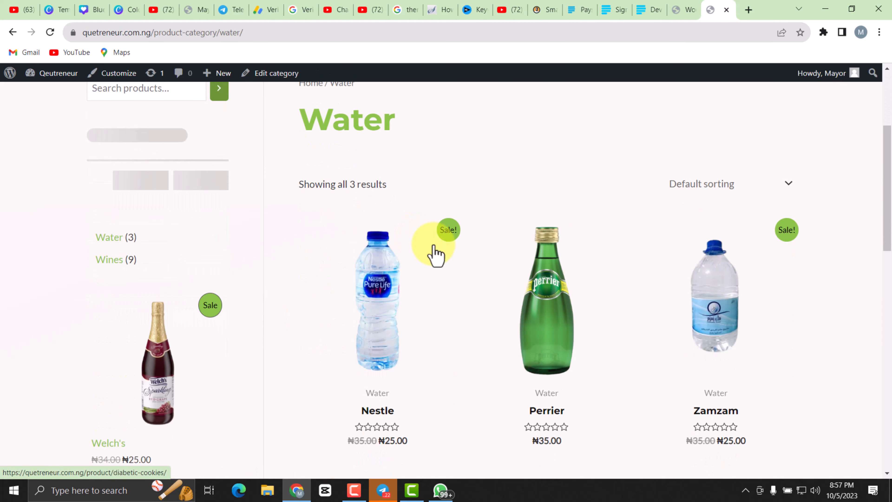
{"action": "scroll", "coordinate": [418, 351], "scroll_direction": "down", "scroll_amount": 3}
{"action": "scroll", "coordinate": [696, 239], "scroll_direction": "up", "scroll_amount": 2}
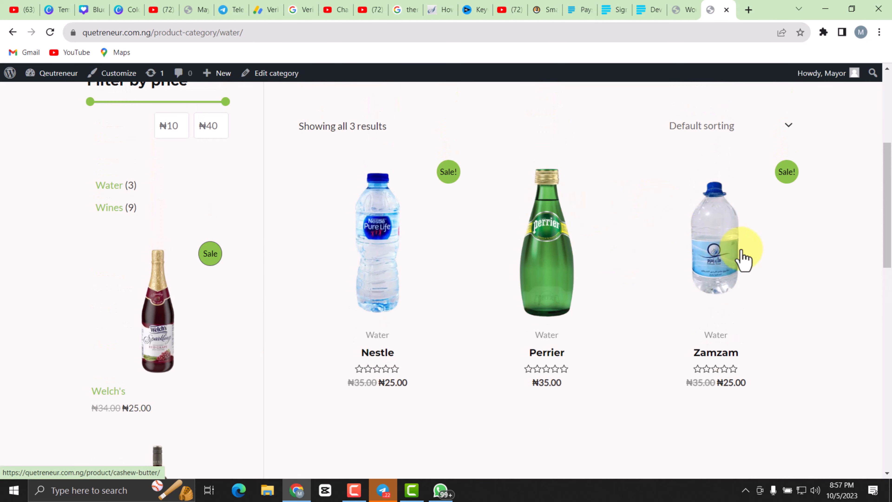
{"action": "left_click", "coordinate": [720, 276]}
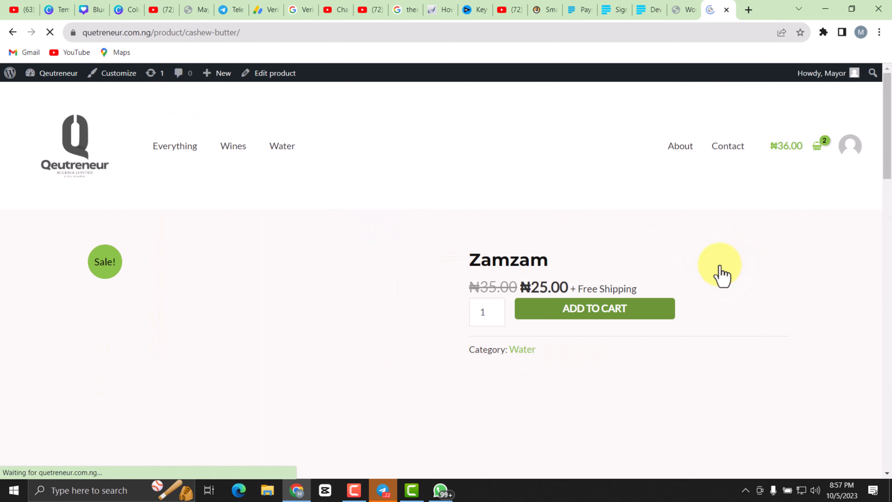
{"action": "left_click", "coordinate": [601, 309]}
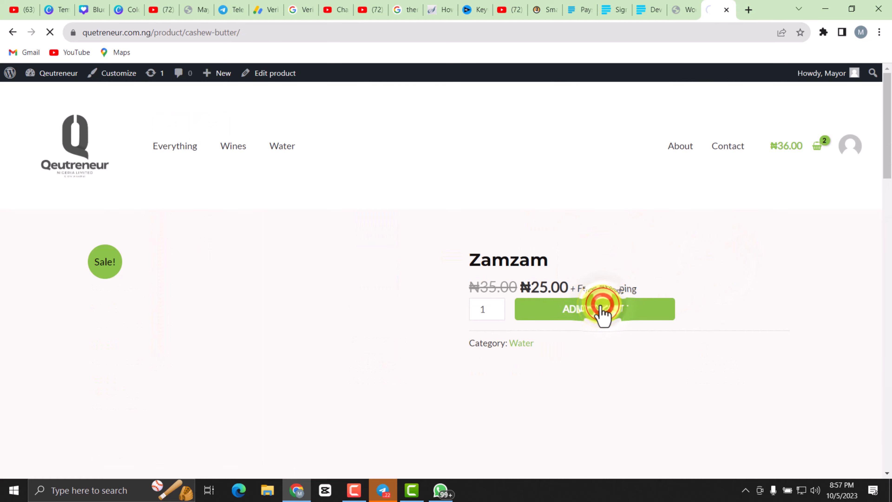